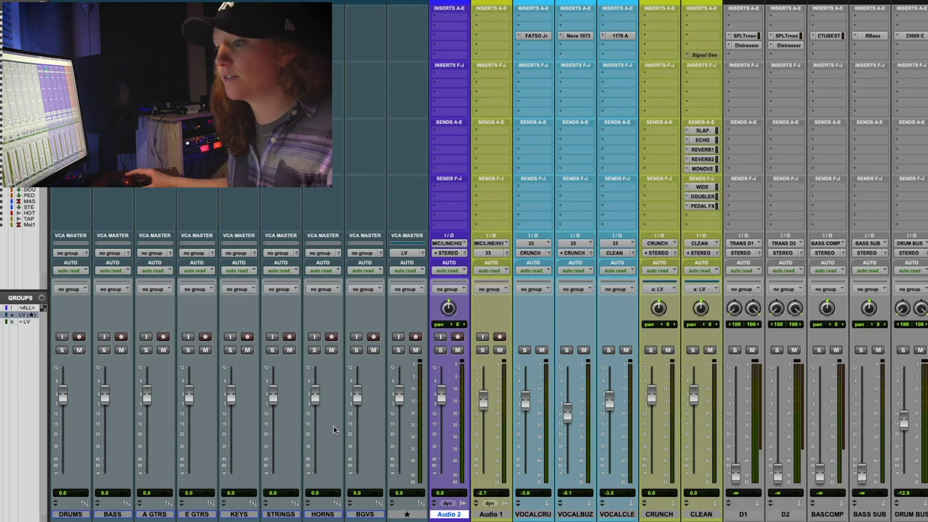
Lower the ★ VCA master fader to -9.4 dB and return the linked CRUNCH and CLEAN faders to 0.0 dB.
left_click_drag(399, 396, 400, 420)
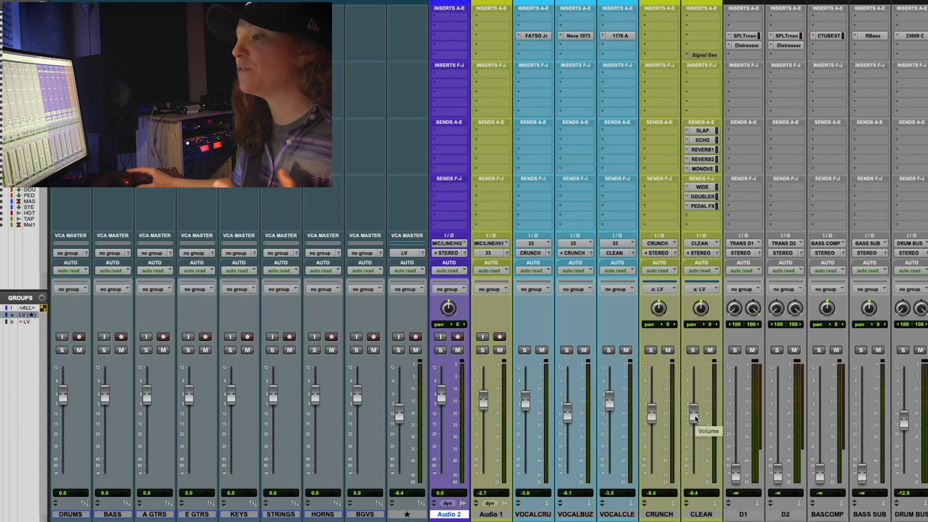
left_click_drag(695, 419, 694, 404)
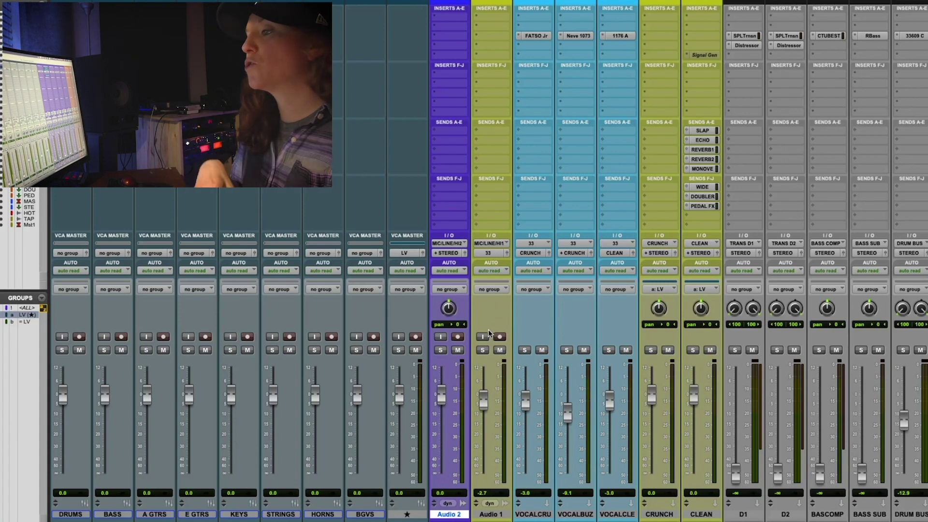
Check the output bus assignment of the Audio 1 track, keeping 33 (Mono) selected.
left_click(489, 252)
mouse_move(500, 261)
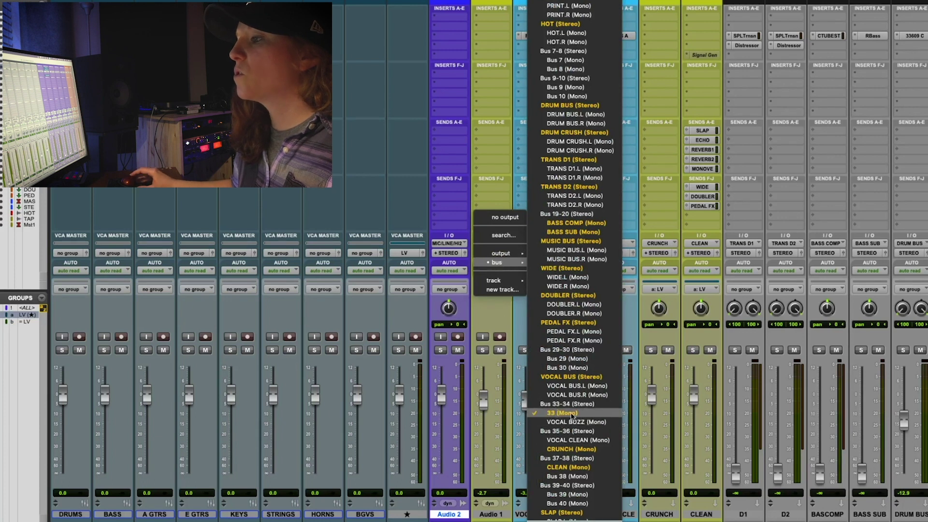
left_click(582, 414)
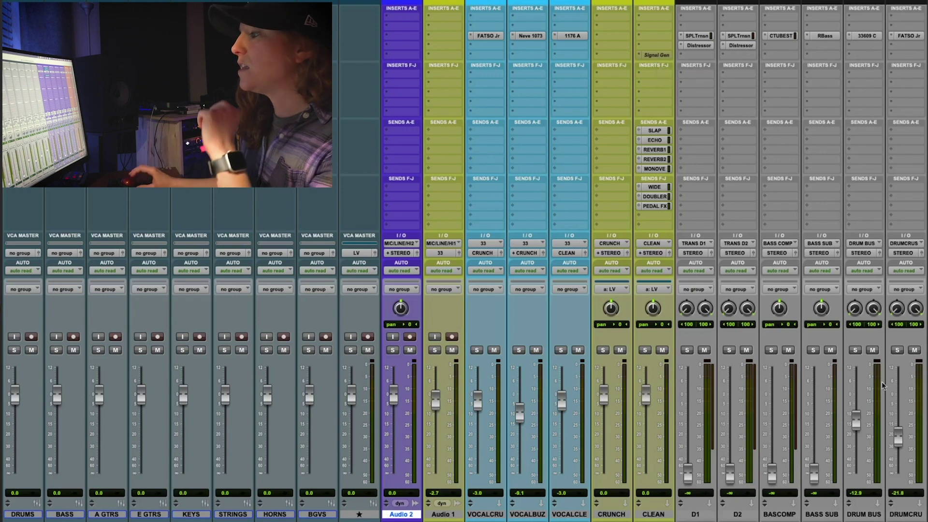
Examine the inserts, faders and comments of the bus tracks from D1 through VOCALBUS in the mixer.
scroll(782, 425, "right", 4)
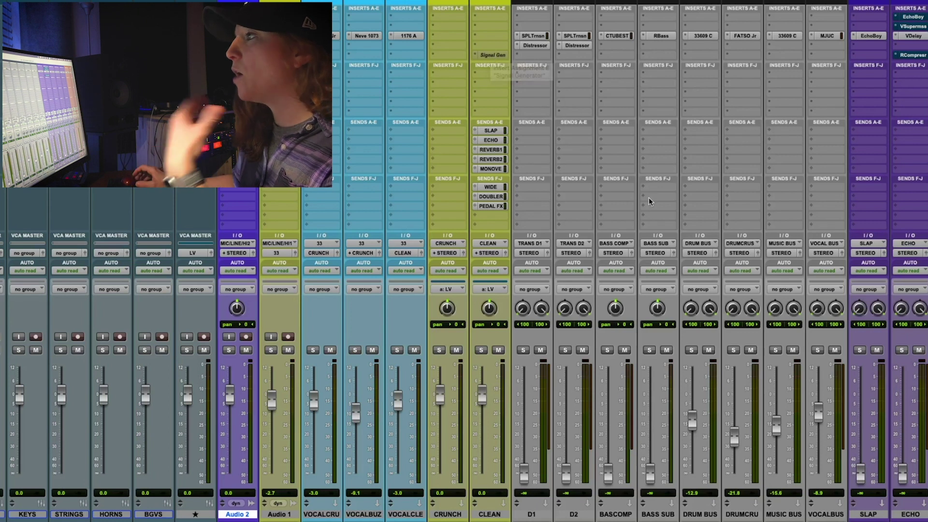
scroll(649, 199, "down", 1)
scroll(648, 202, "down", 5)
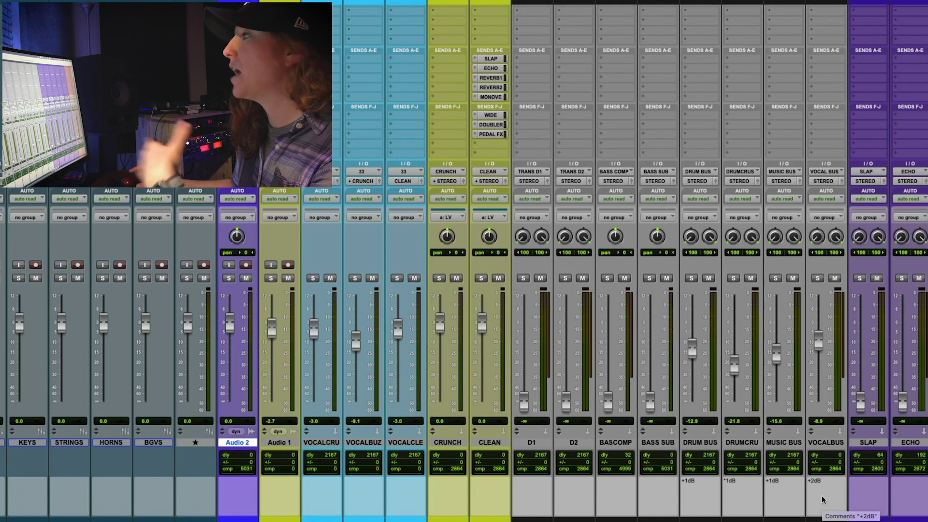
scroll(447, 248, "up", 3)
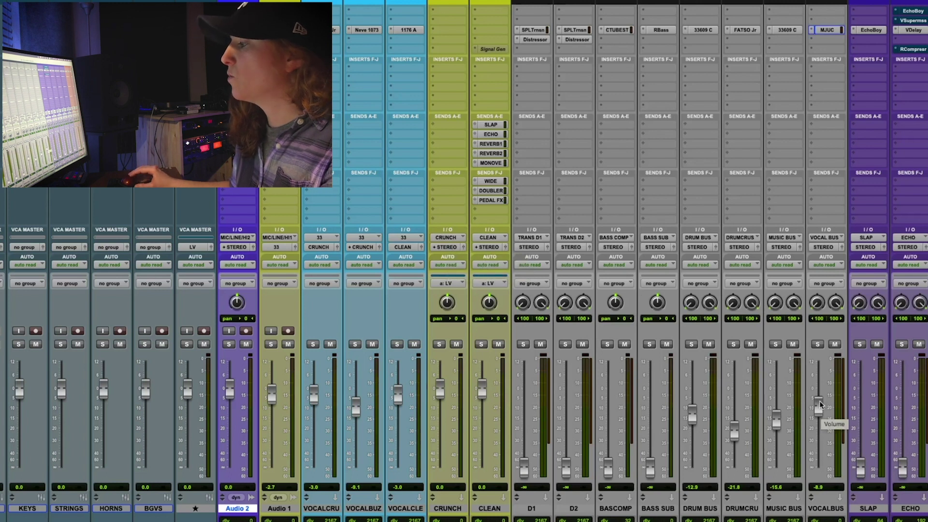
scroll(822, 418, "down", 3)
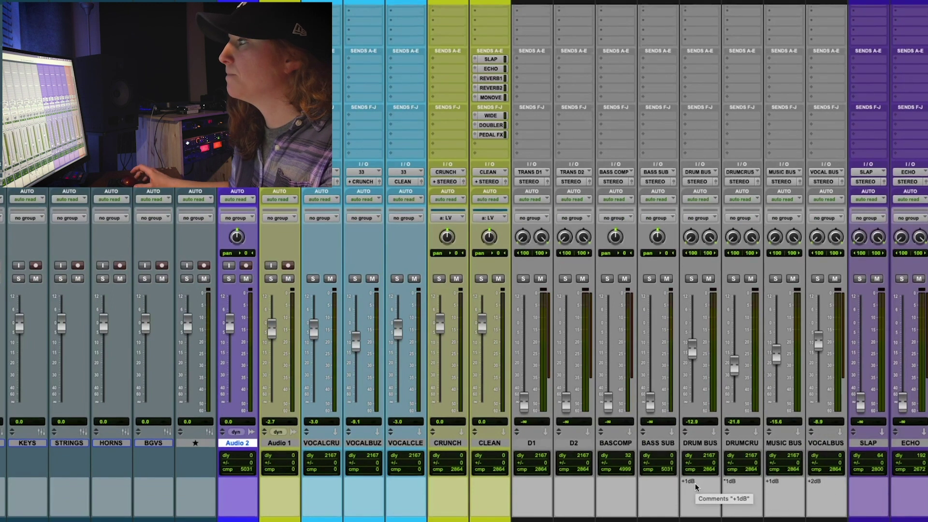
scroll(532, 483, "up", 2)
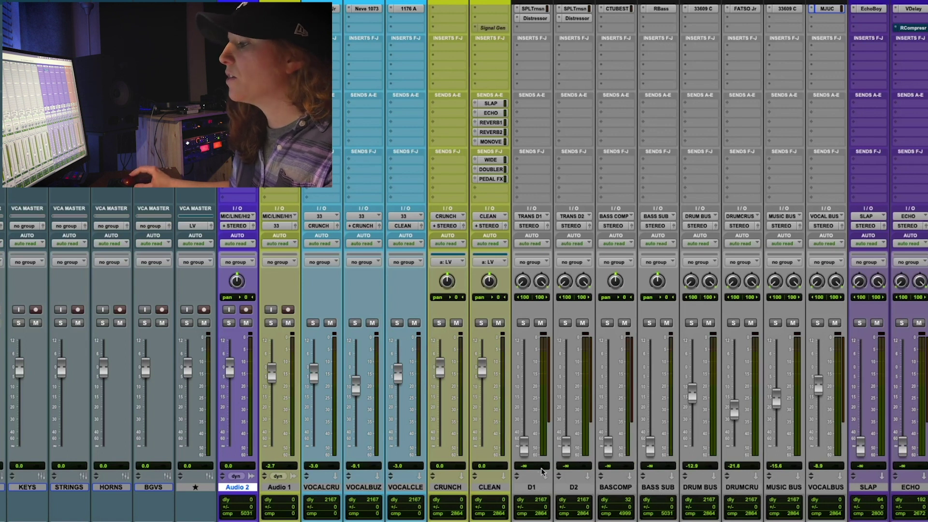
scroll(539, 376, "up", 1)
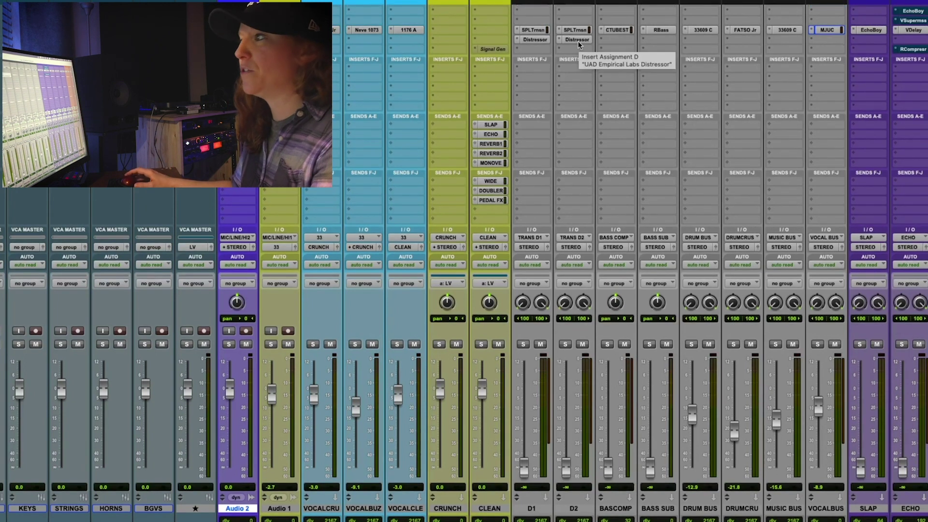
scroll(533, 461, "down", 3)
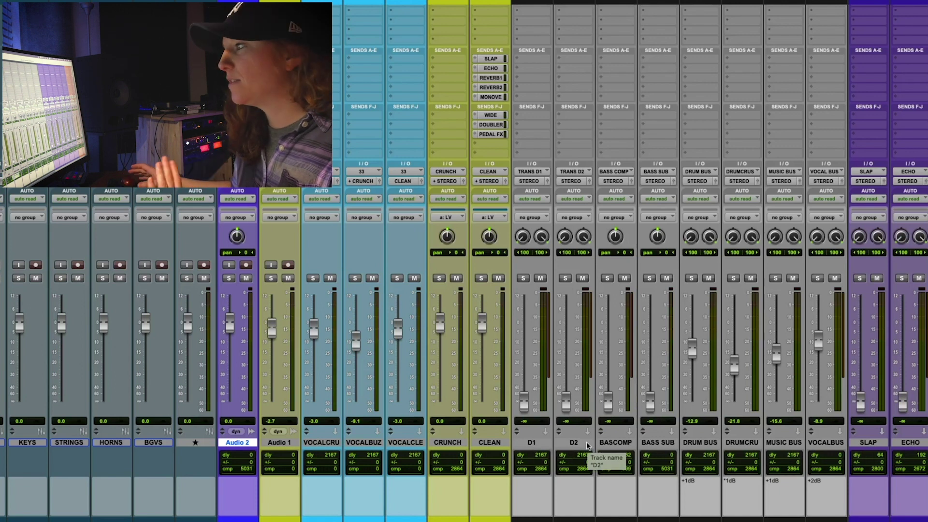
scroll(587, 444, "up", 3)
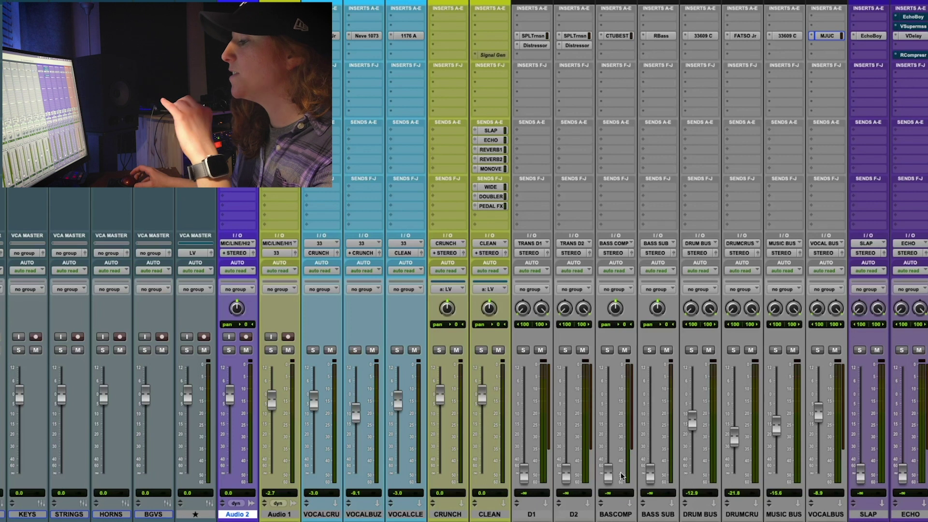
Inspect the Comp TUBE-STA settings on BASCOMP and the RBass settings on BASS SUB, closing each plug-in window.
left_click(617, 35)
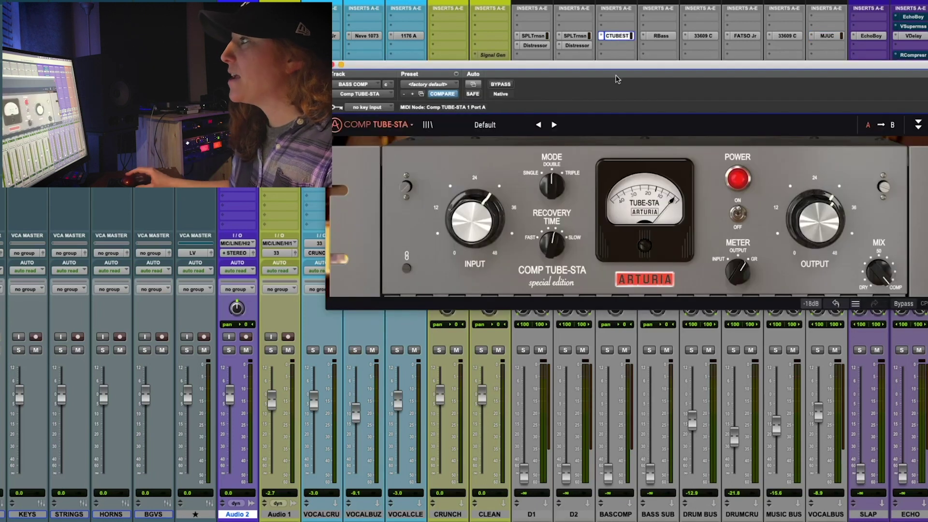
left_click_drag(618, 66, 633, 87)
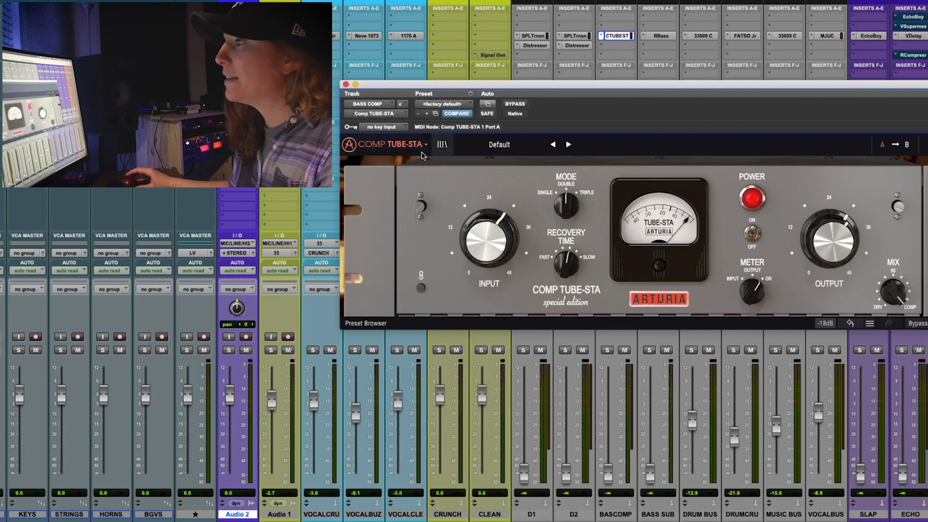
left_click(346, 85)
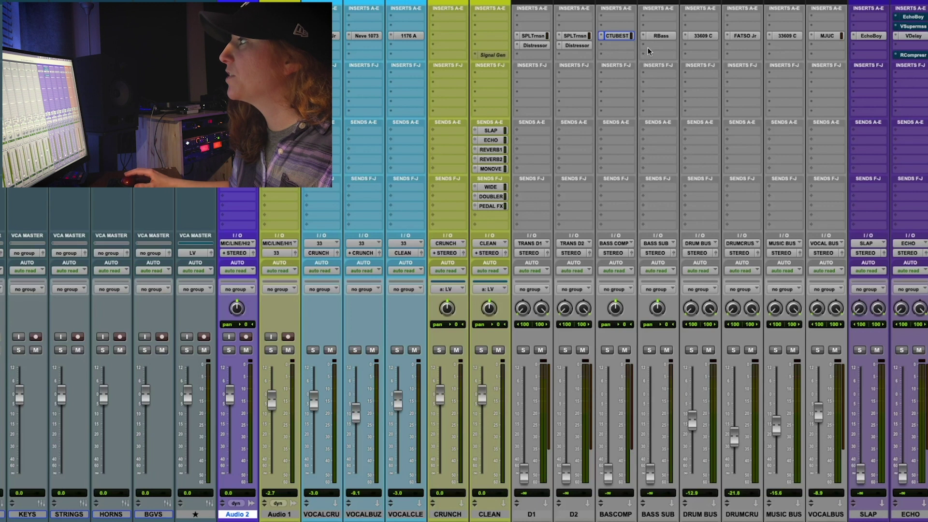
left_click(654, 36)
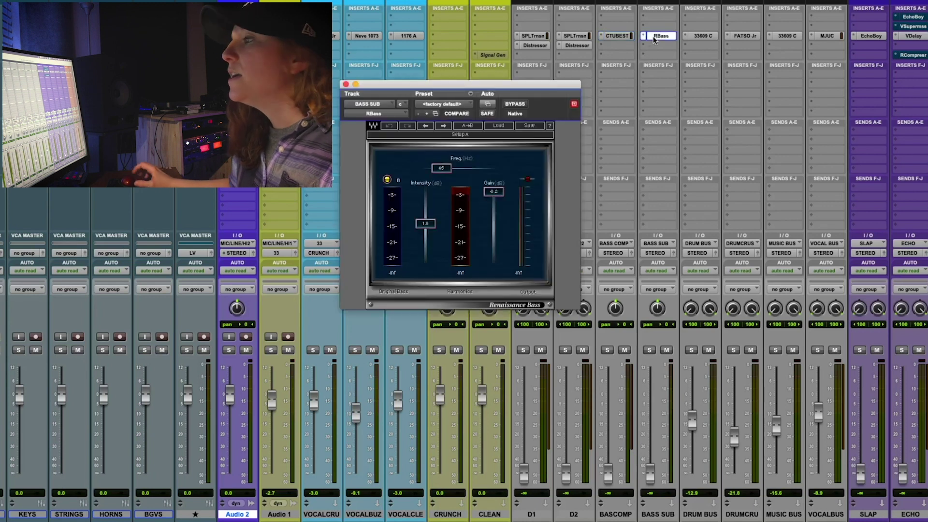
left_click(346, 84)
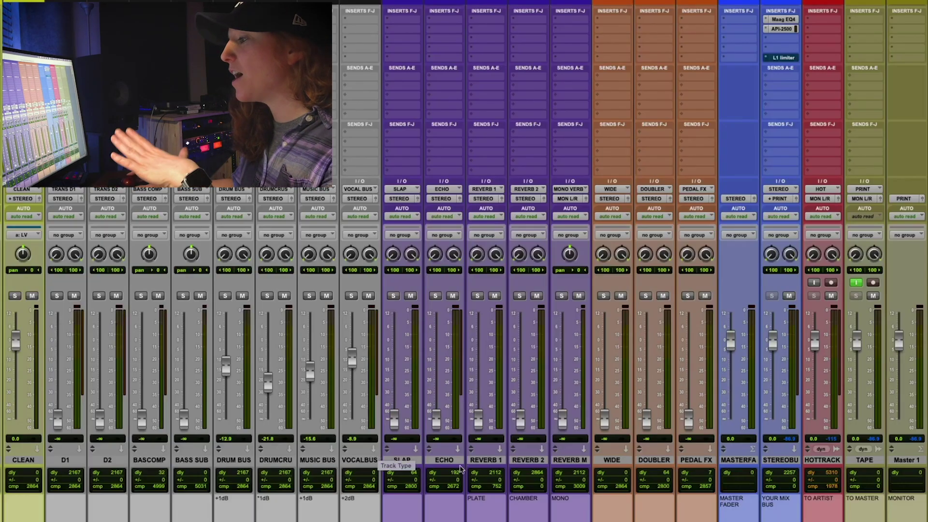
Inspect the EchoBoy settings on the SLAP effects track and close the plug-in window.
scroll(580, 467, "left", 3)
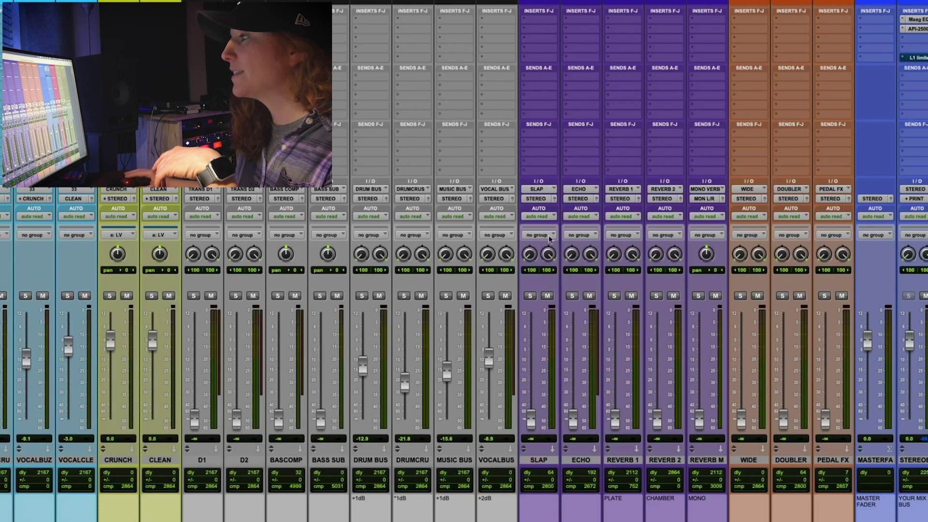
scroll(532, 125, "up", 3)
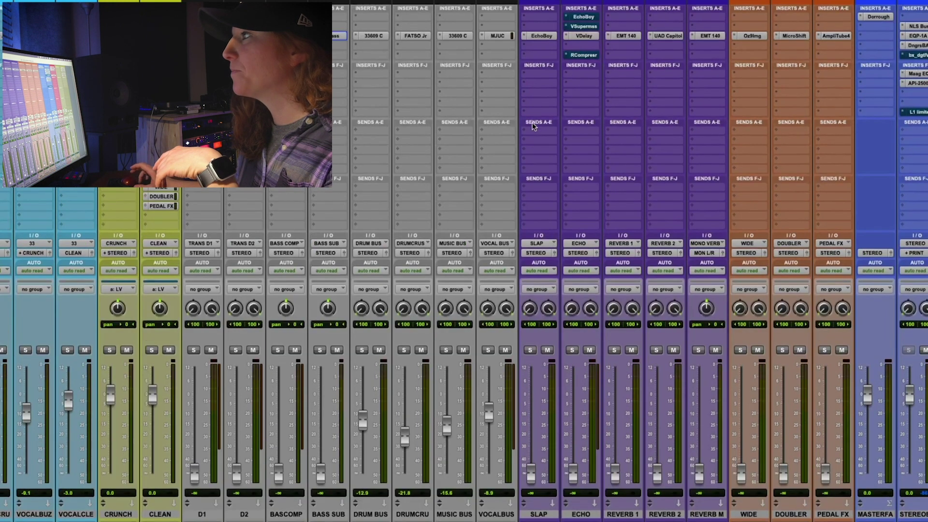
left_click(540, 36)
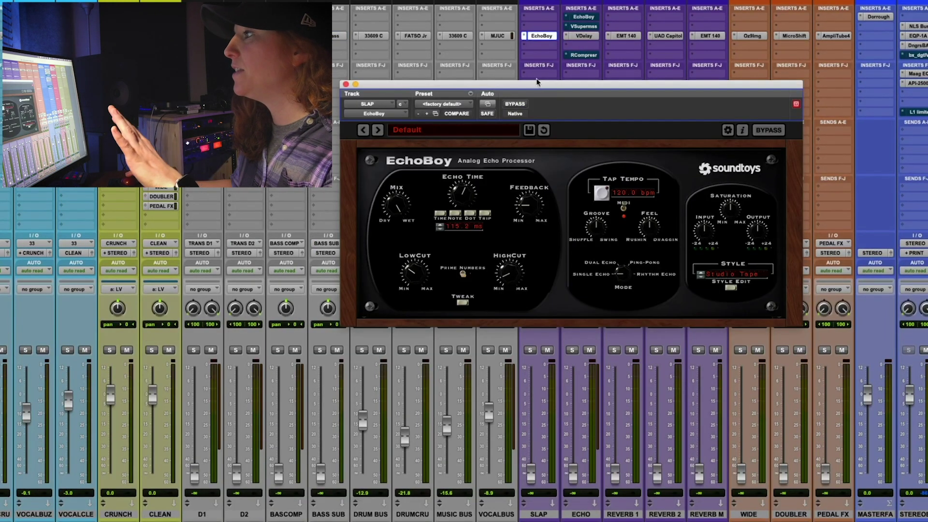
left_click_drag(537, 85, 551, 94)
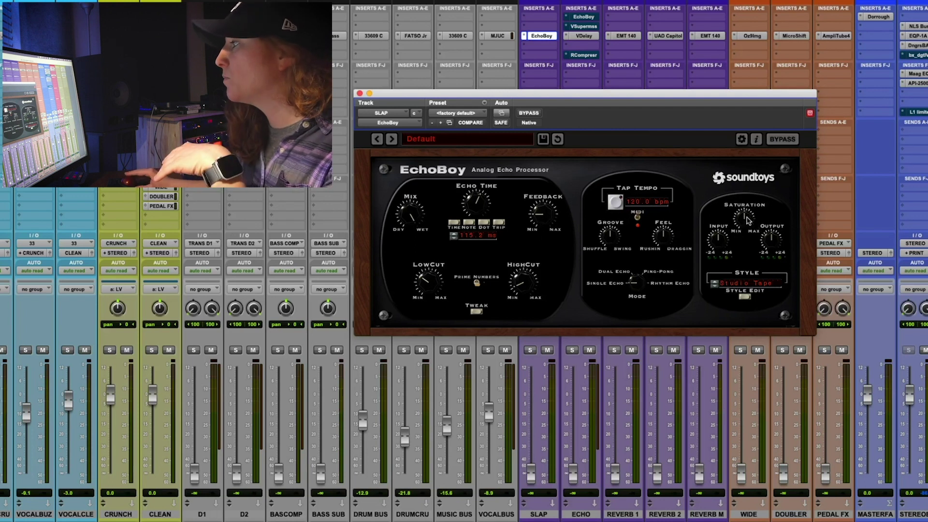
left_click(360, 94)
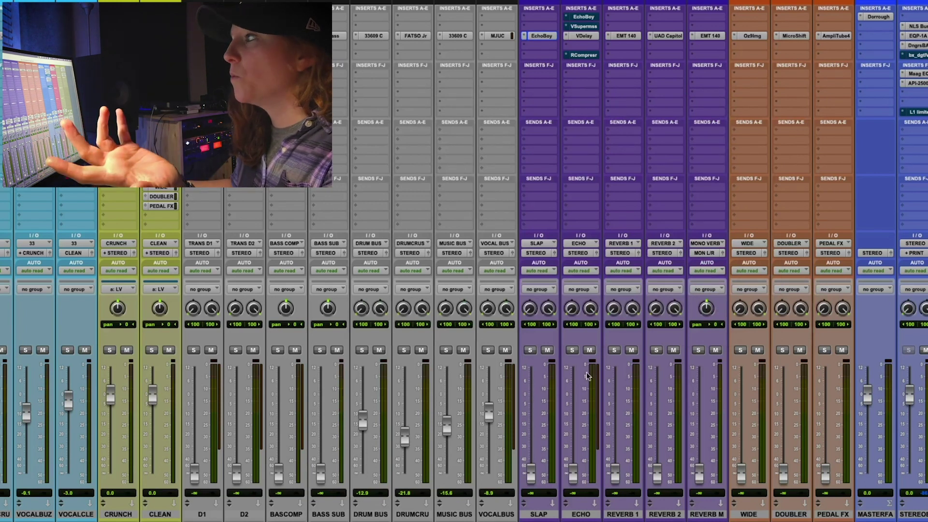
Inspect the EchoBoy, Valhalla Supermassive and ValhallaDelay inserts on the ECHO track, closing the plug-in windows.
left_click(584, 17)
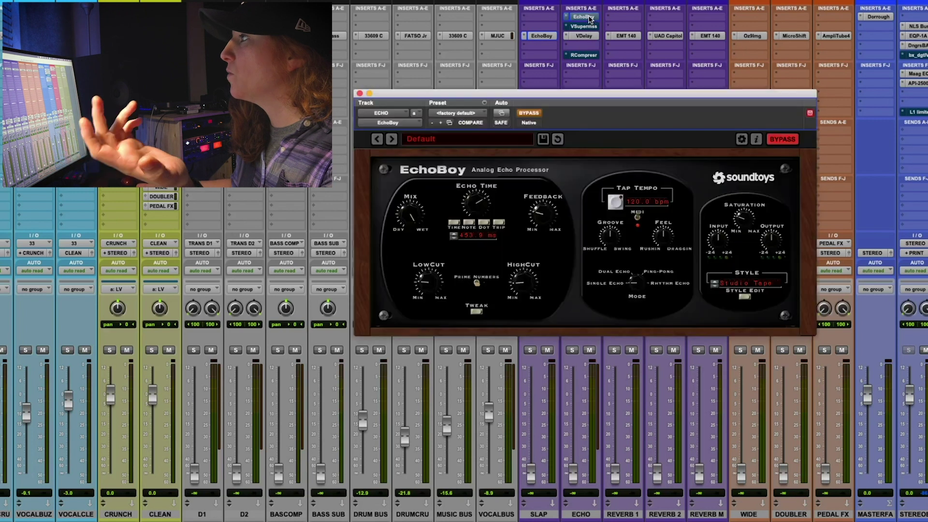
left_click(585, 27)
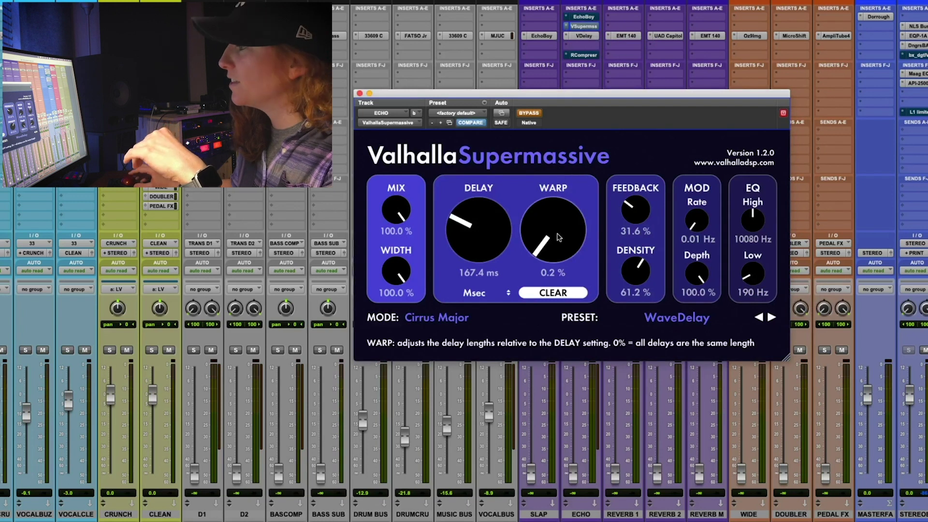
left_click(359, 94)
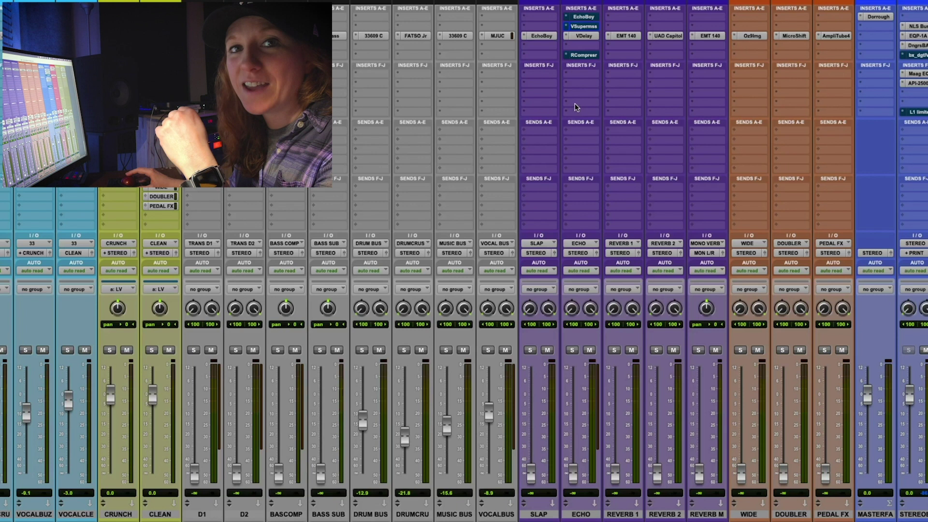
left_click(591, 36)
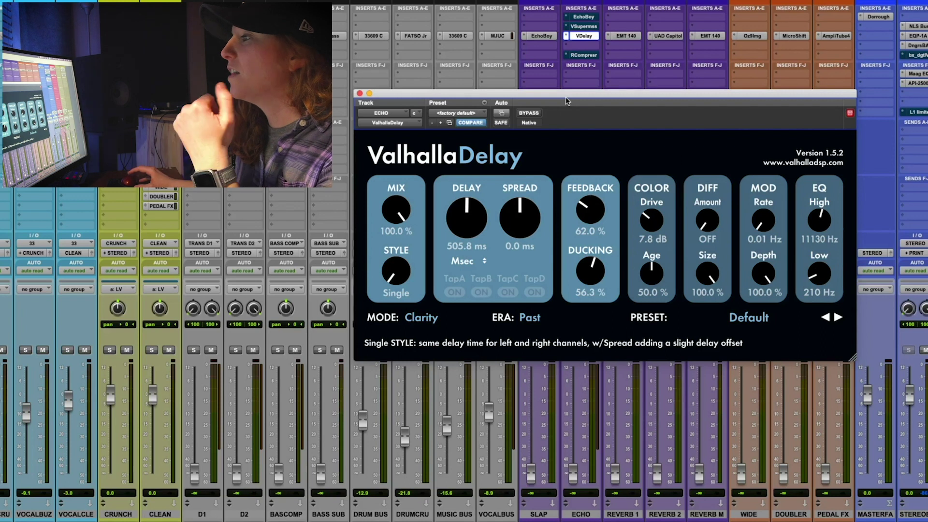
left_click(359, 94)
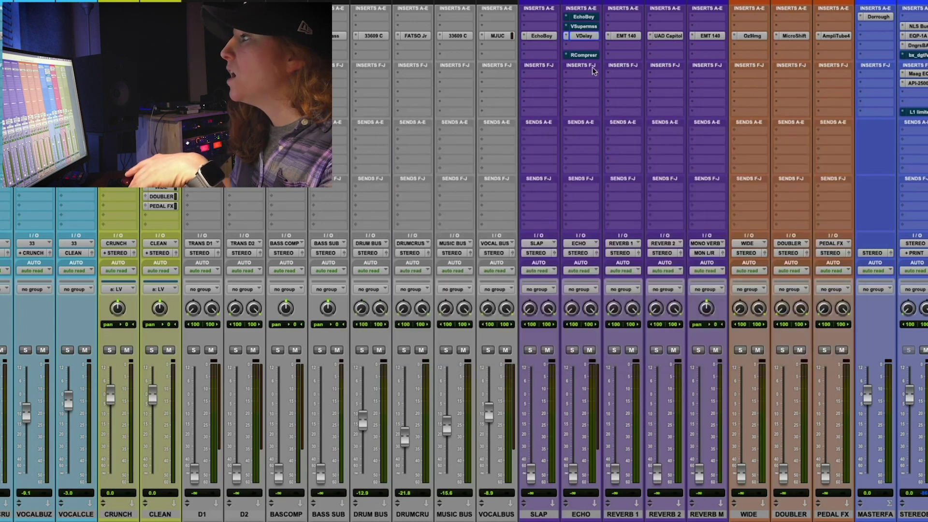
Inspect the RCompressor on the ECHO track and its key input bus choices, keeping SLAP.L as the key input.
left_click(582, 55)
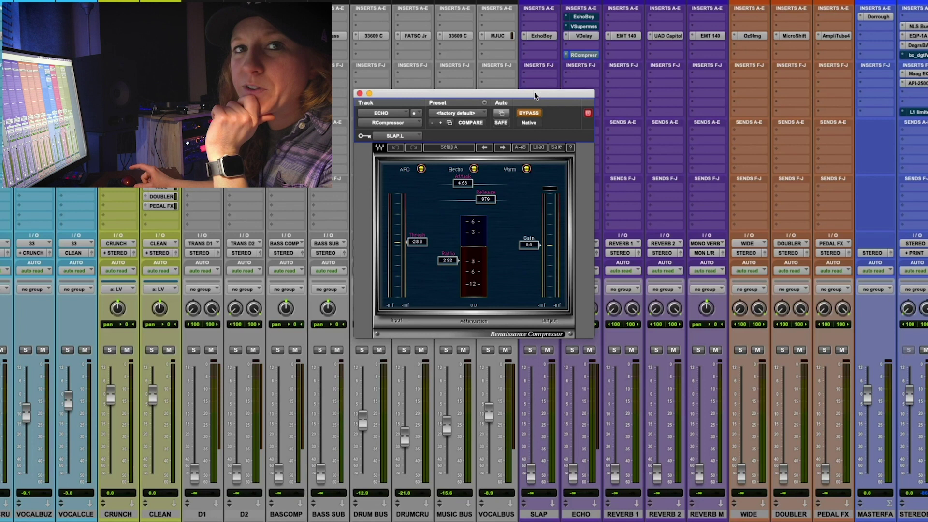
left_click_drag(534, 91, 499, 76)
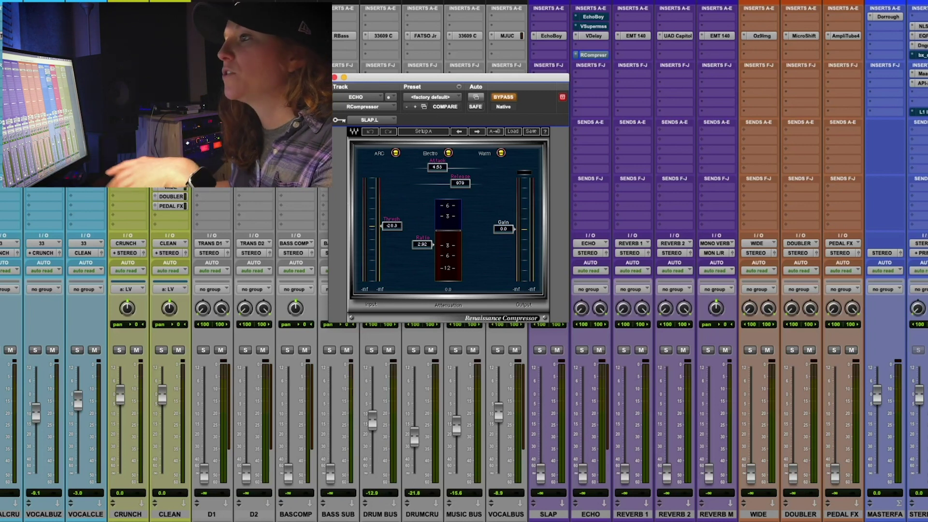
left_click(369, 120)
mouse_move(368, 130)
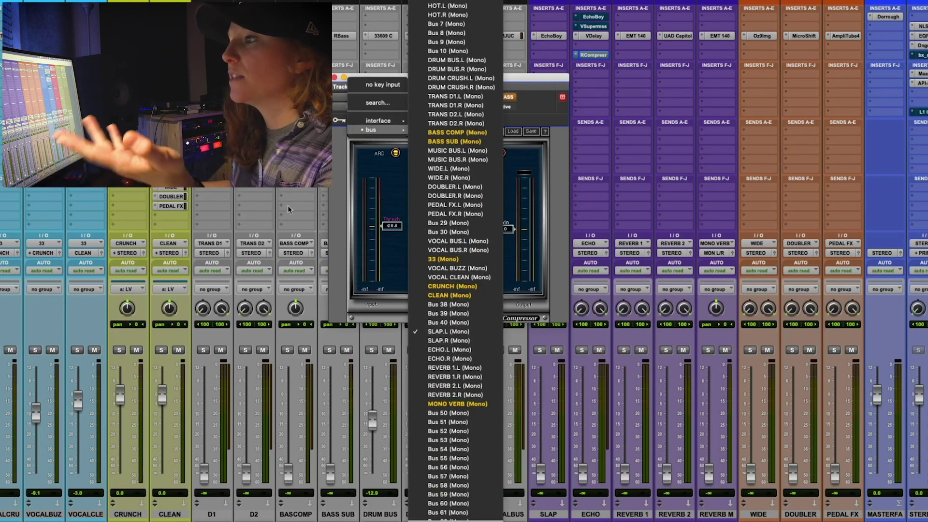
left_click(335, 140)
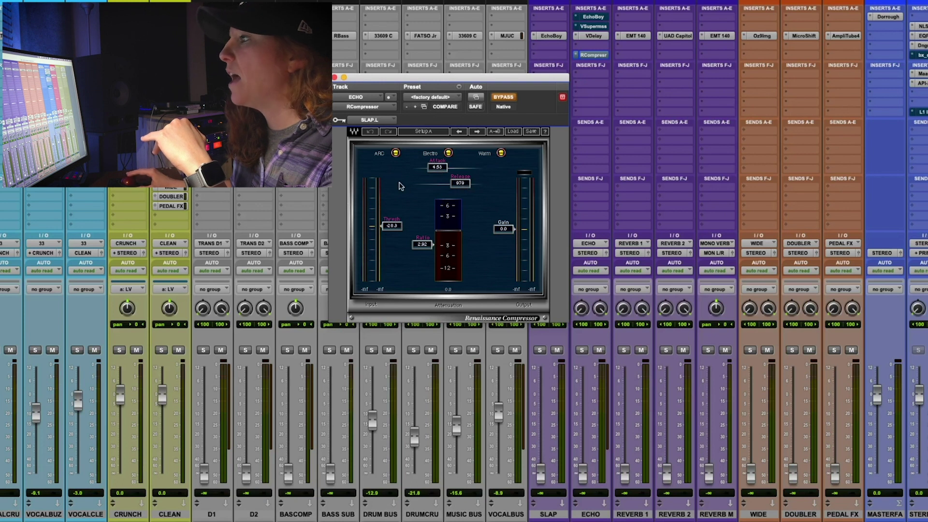
Take the ECHO track's RCompressor out of bypass, put it back in bypass and close its window.
left_click(501, 98)
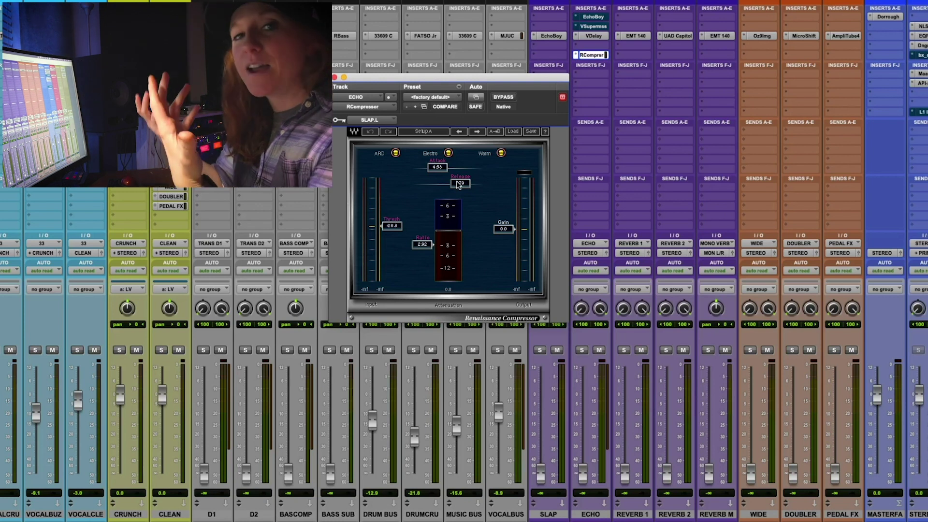
left_click(591, 54)
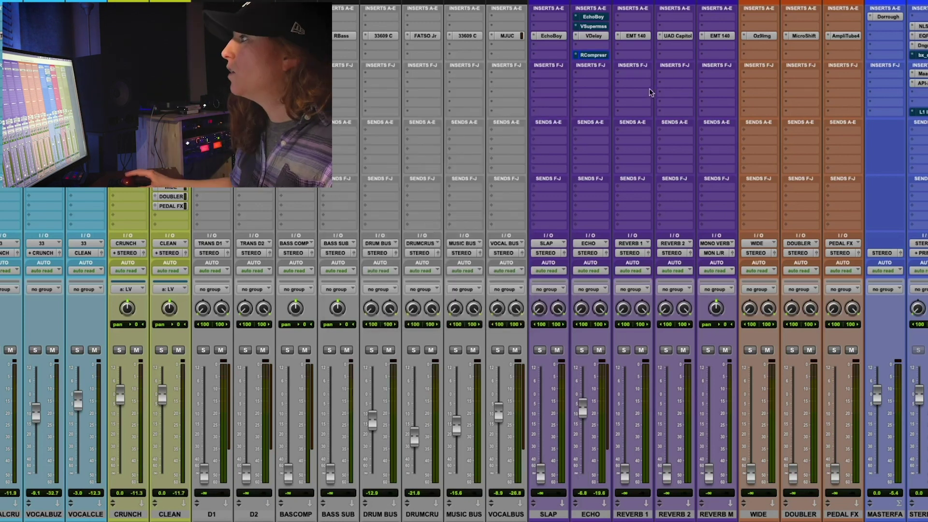
Inspect the EMT 140 plate on REVERB 1 and the UAD Capitol Chambers on REVERB 2.
left_click(630, 36)
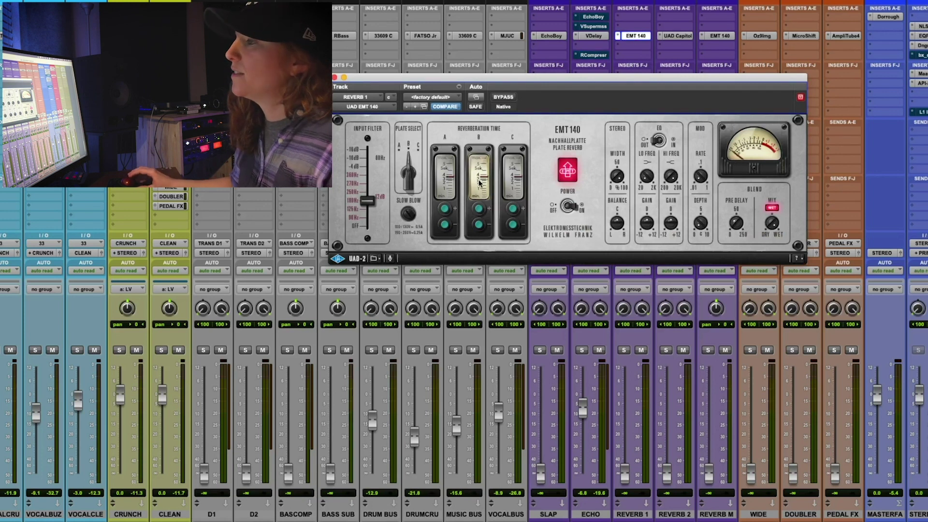
left_click(676, 36)
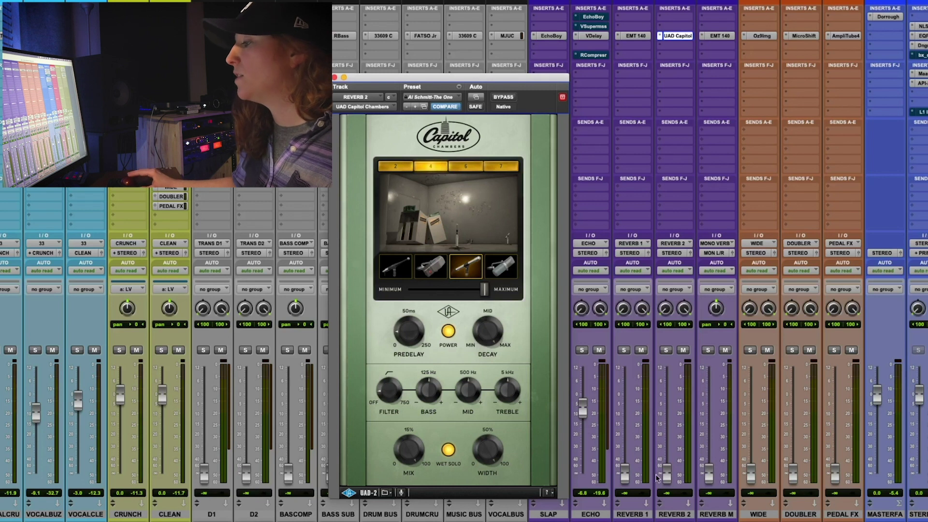
Inspect the UAD Capitol Chambers plug-ins on REVERB 2 and the CHAMBER track, closing each plug-in window.
left_click_drag(626, 474, 624, 495)
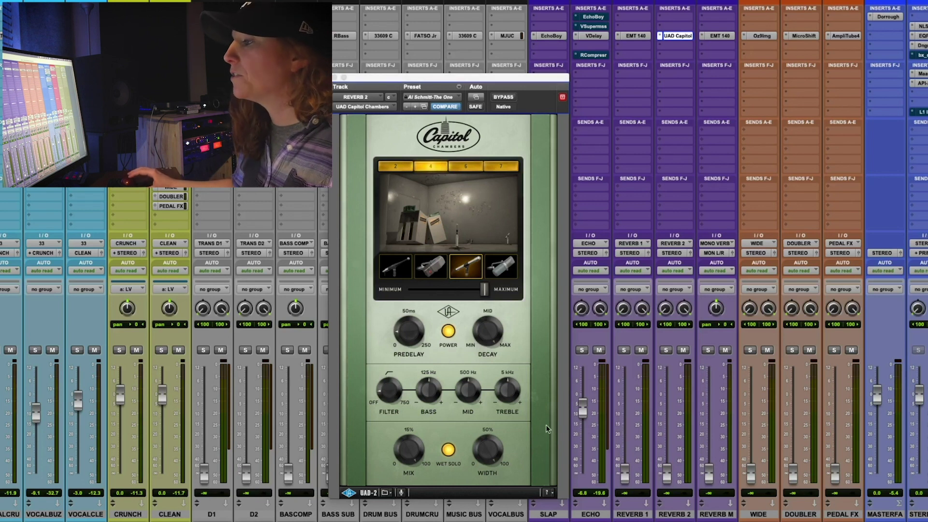
left_click(335, 77)
left_click(669, 35)
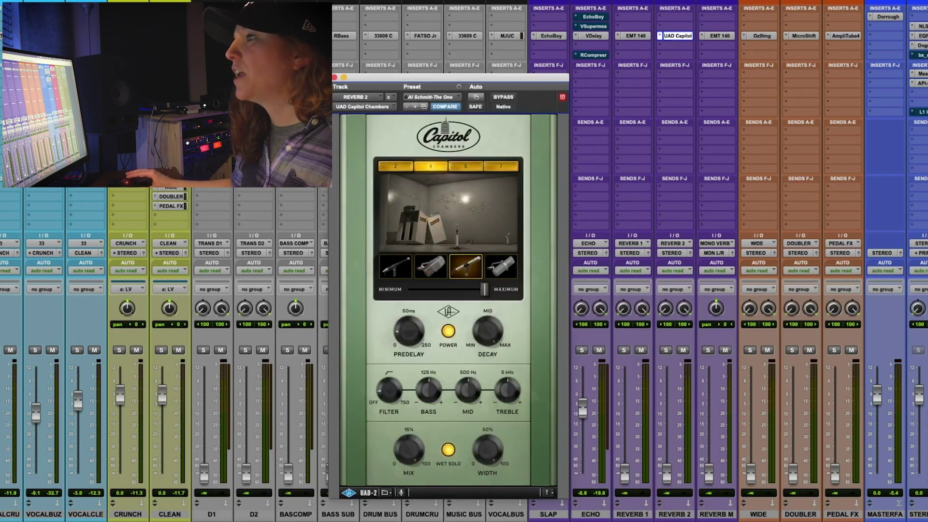
left_click(335, 77)
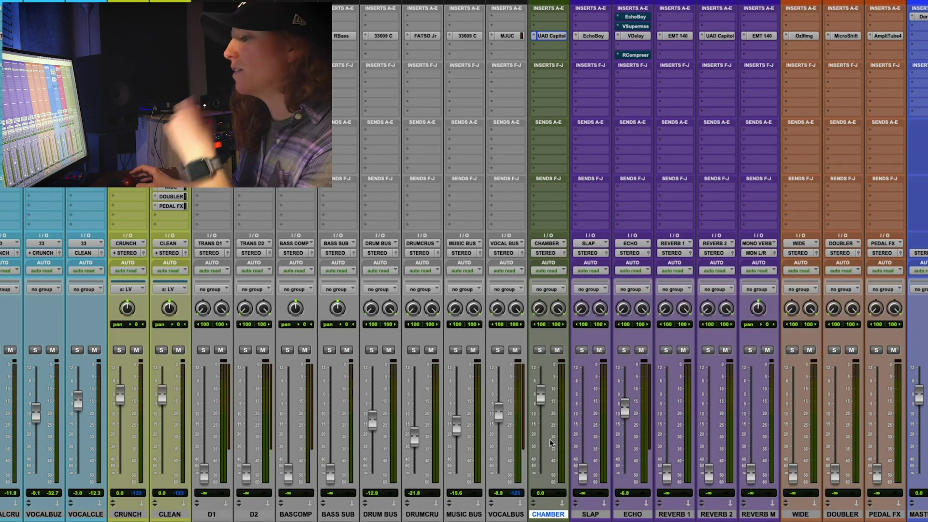
left_click(551, 35)
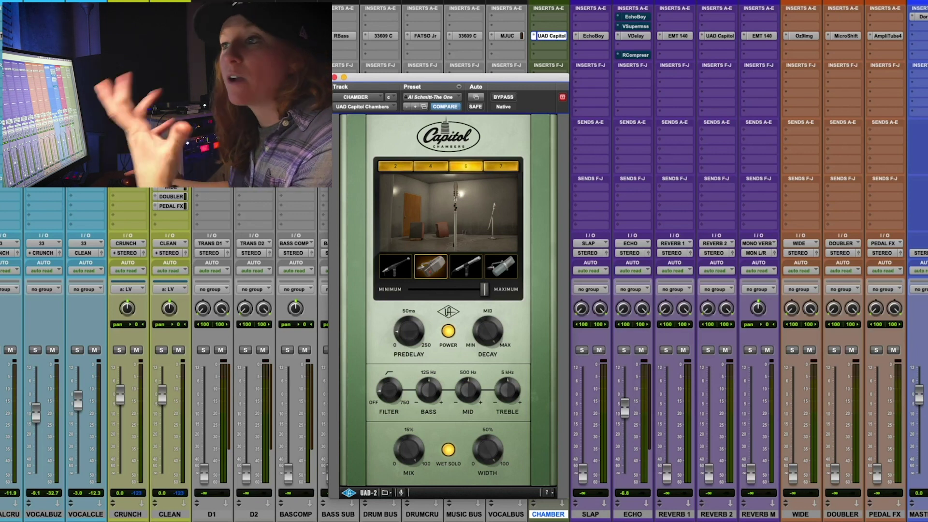
left_click(335, 77)
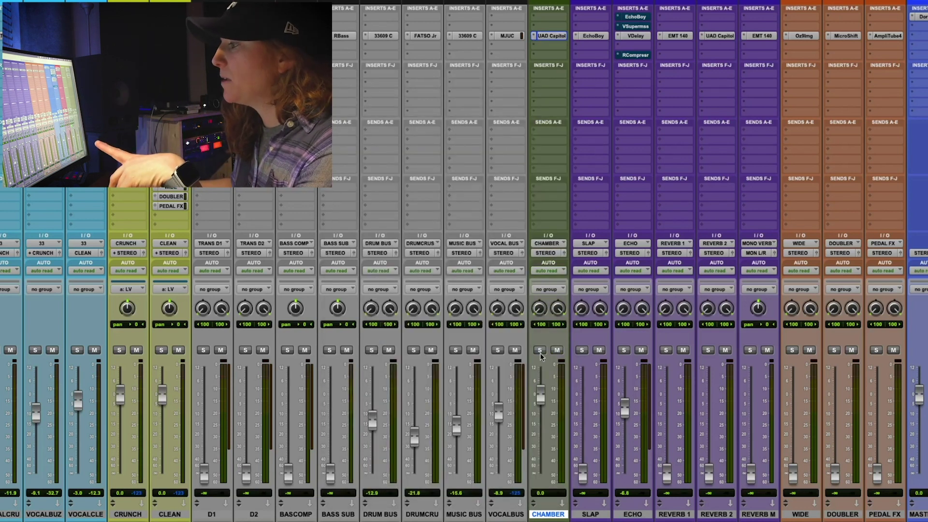
Inspect the Ozone 9 Imager on the WIDE track and the MicroShift on DOUBLER, closing each plug-in window.
scroll(738, 473, "right", 1)
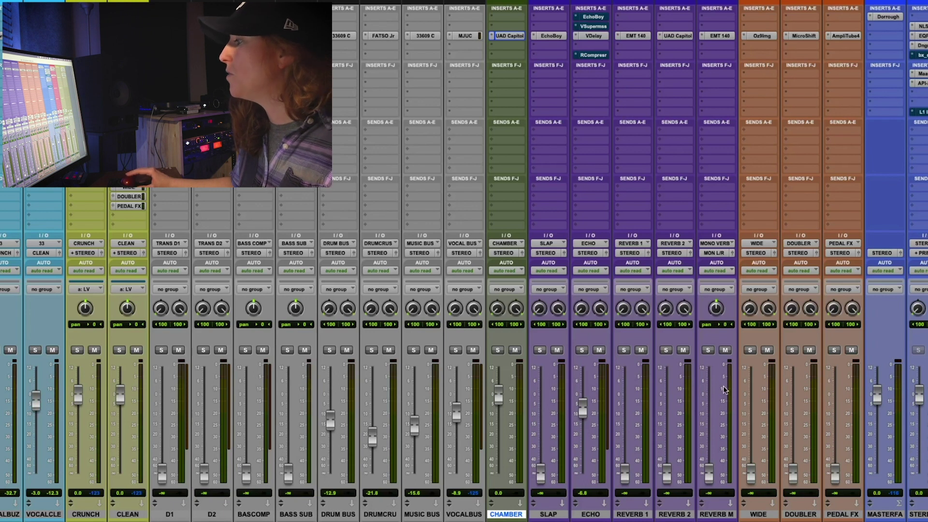
left_click(758, 36)
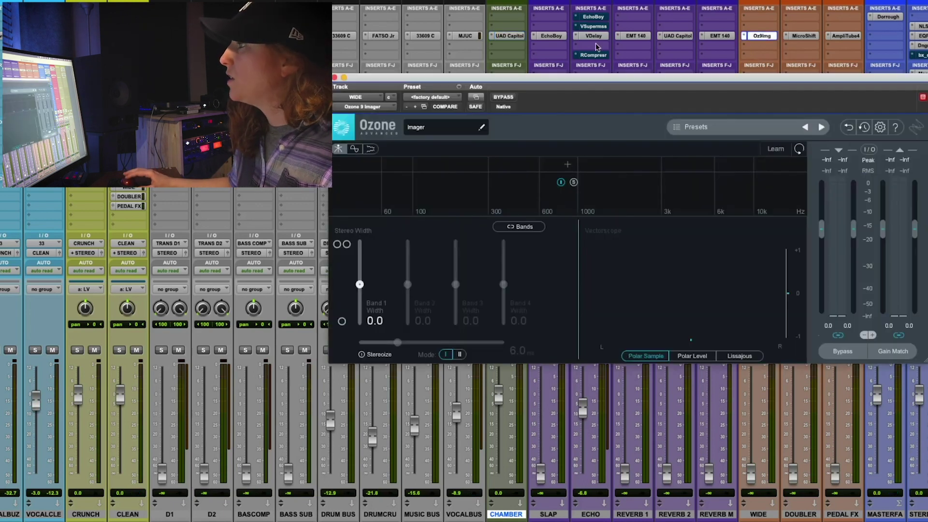
left_click(335, 78)
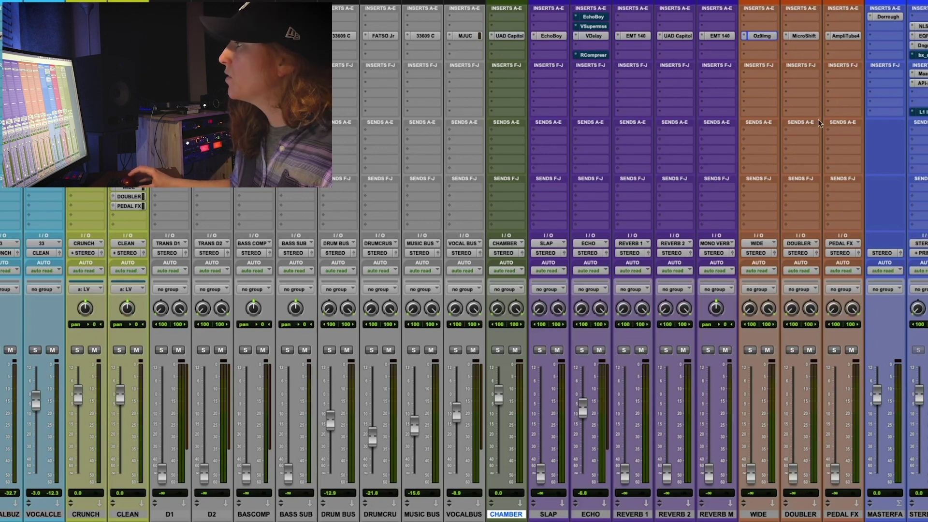
left_click(804, 36)
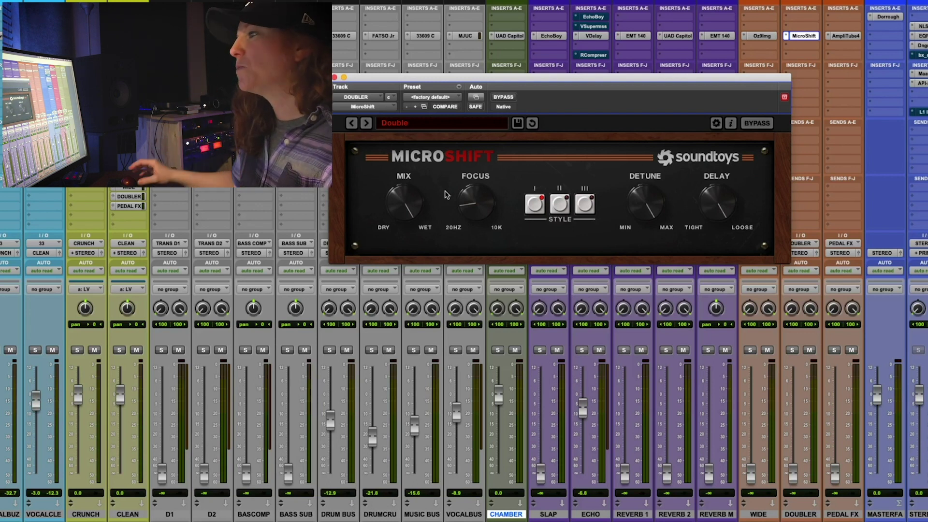
left_click(335, 77)
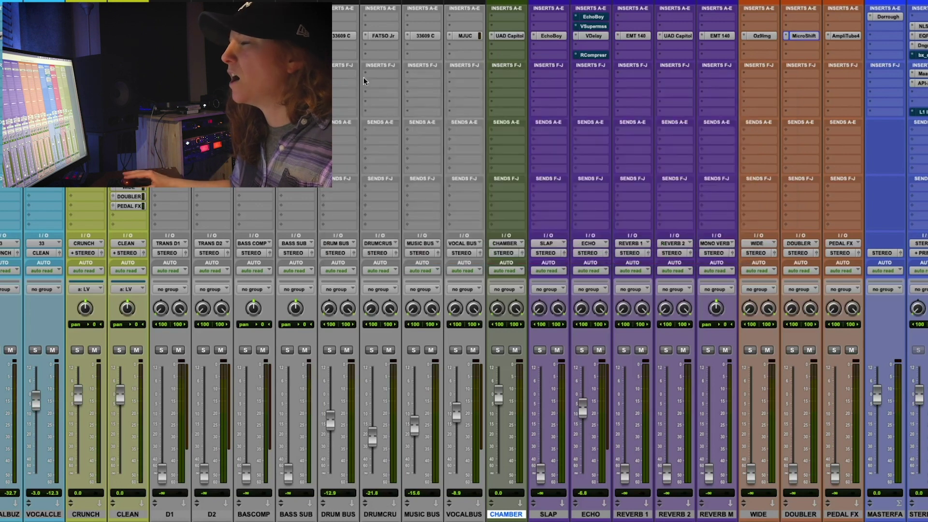
left_click(806, 36)
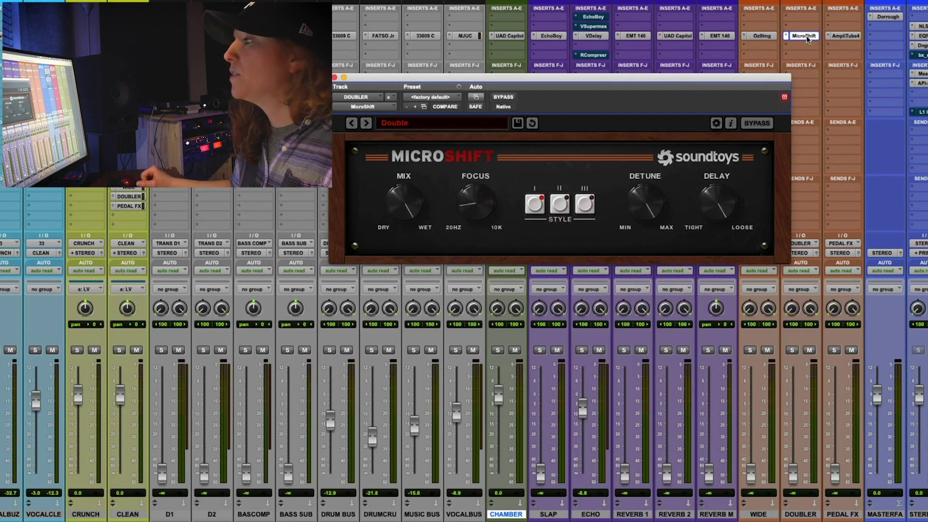
key("super+w")
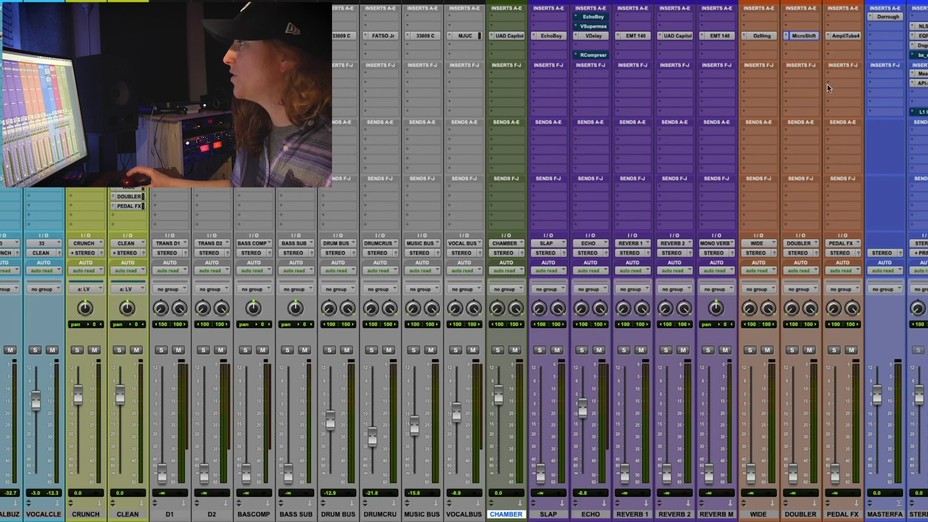
Inspect AmpliTube 4 on PEDAL FX, viewing its Cab A, Rack A and Stomp A sections, and close the plug-in.
left_click(847, 35)
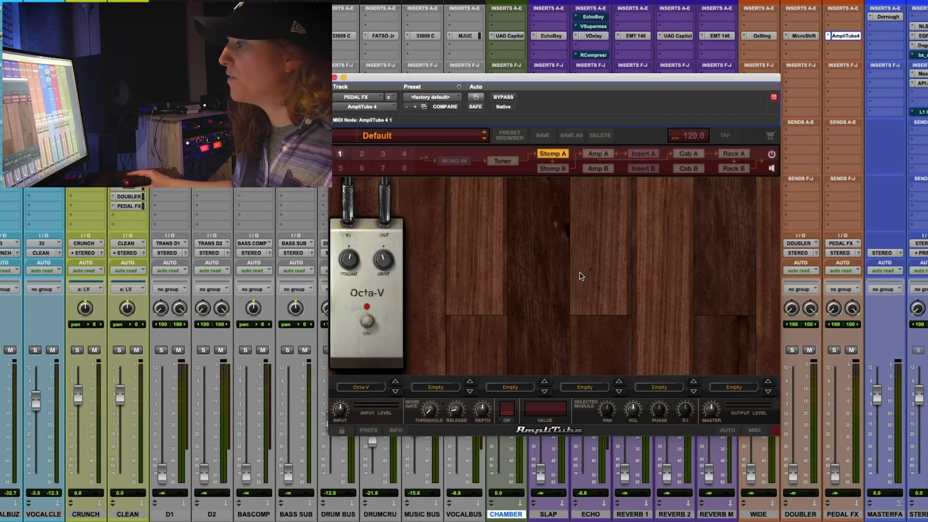
left_click(687, 156)
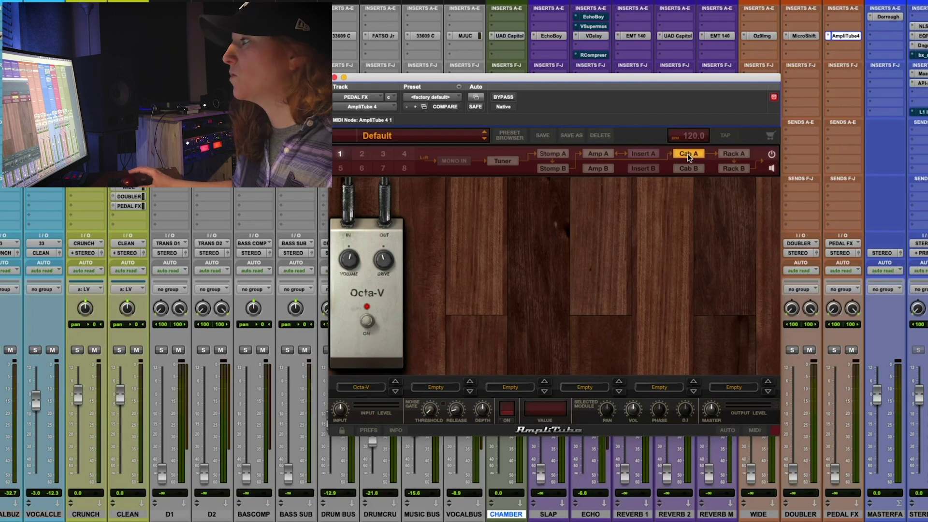
left_click(731, 154)
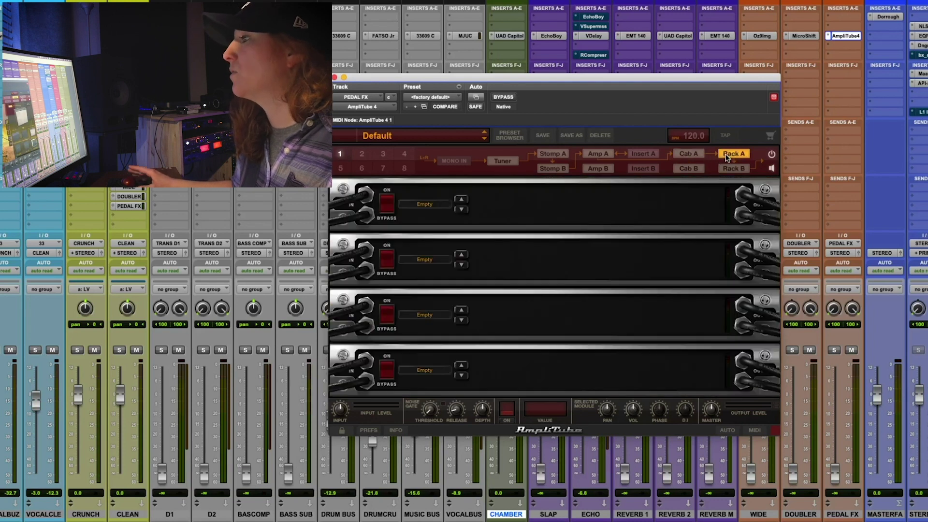
left_click(569, 155)
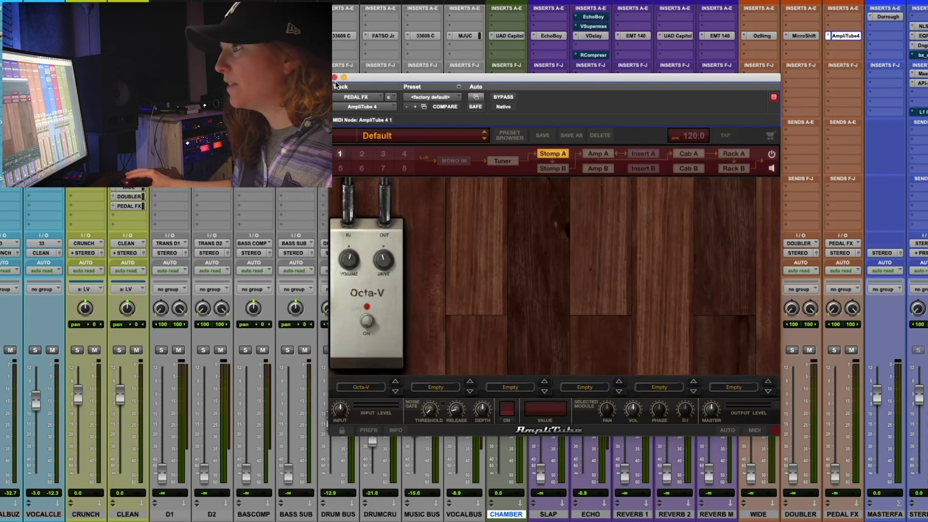
key("super+w")
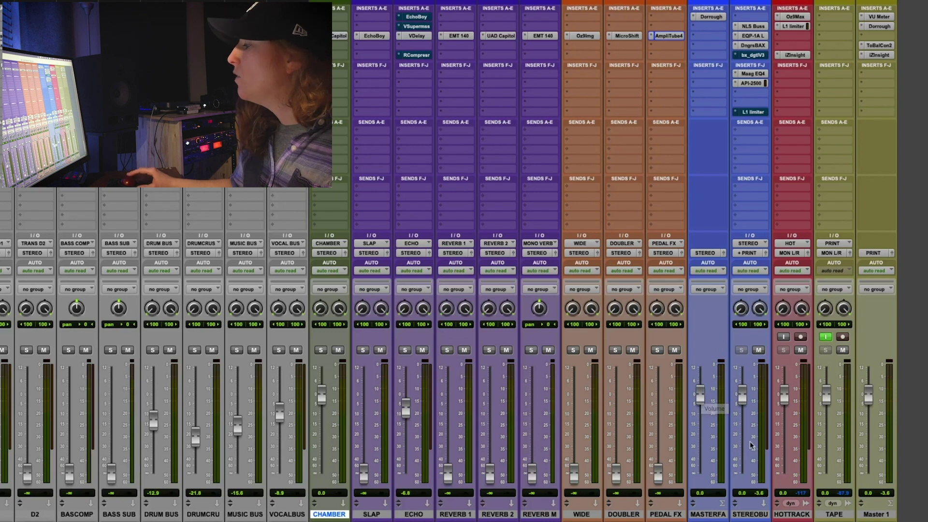
Inspect the Dorrough meter on the master fader track, close it, then nudge the track's volume fader and reset it to 0.0.
scroll(717, 495, "down", 3)
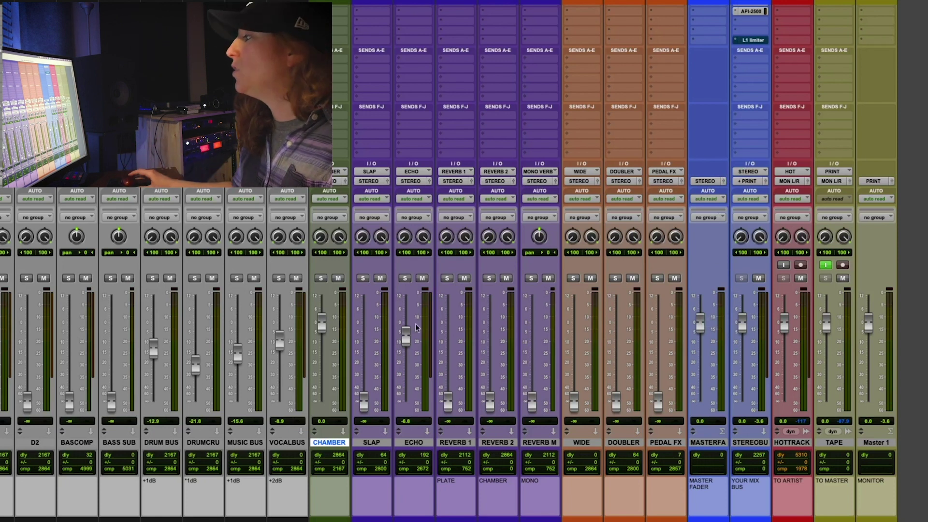
scroll(805, 131, "up", 3)
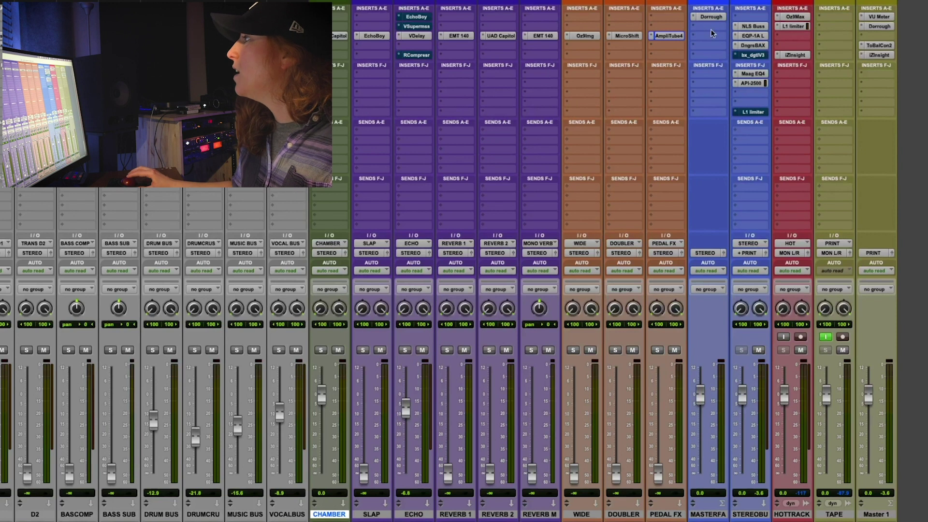
left_click(707, 16)
left_click_drag(550, 79, 314, 33)
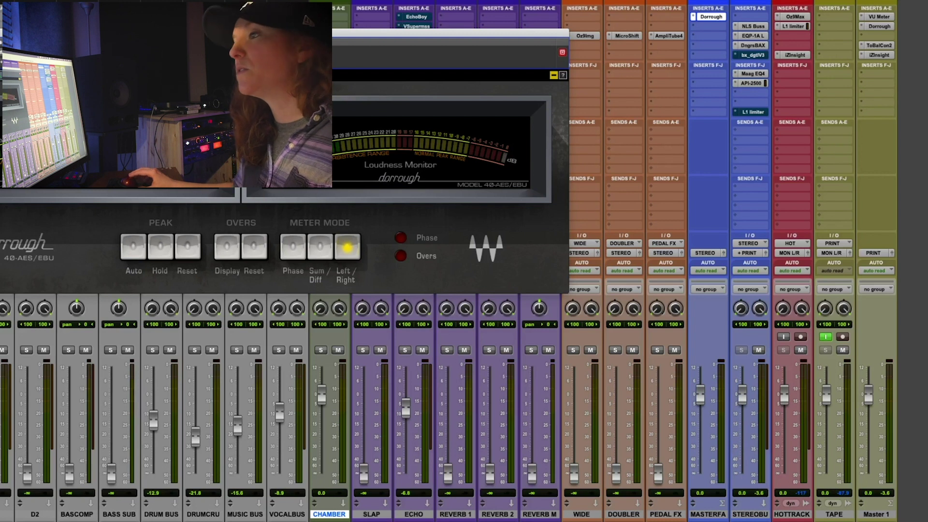
left_click(562, 51)
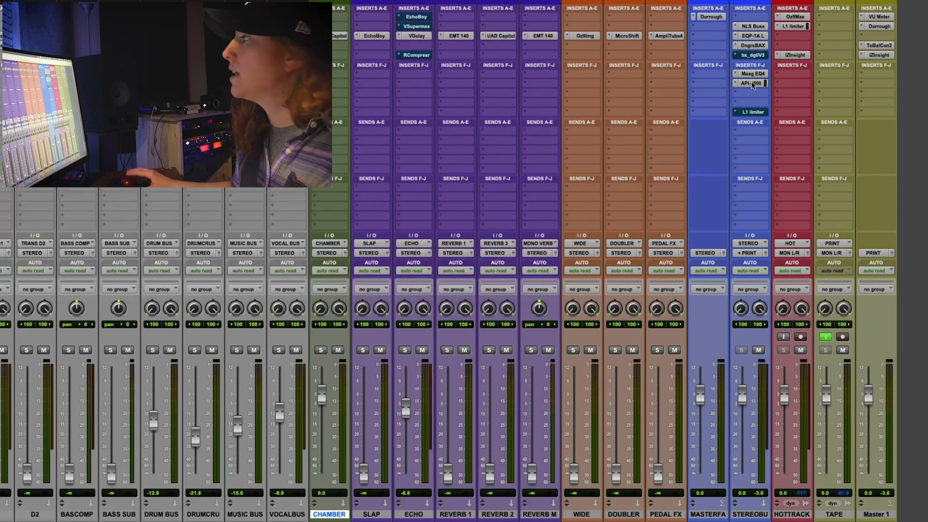
mouse_move(700, 396)
left_mouse_down()
mouse_move(701, 411)
mouse_move(702, 402)
left_mouse_up()
left_click(702, 402, "alt")
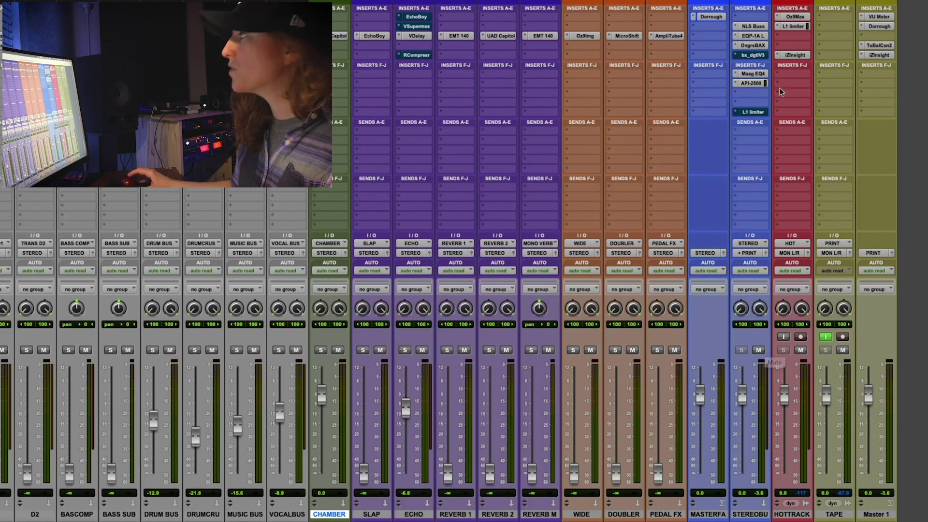
Compare the SPIKE, MIKE and NEVO studio models in the stereo bus NLS Buss, keep MIKE selected and examine its Drive and Trim.
left_click(755, 26)
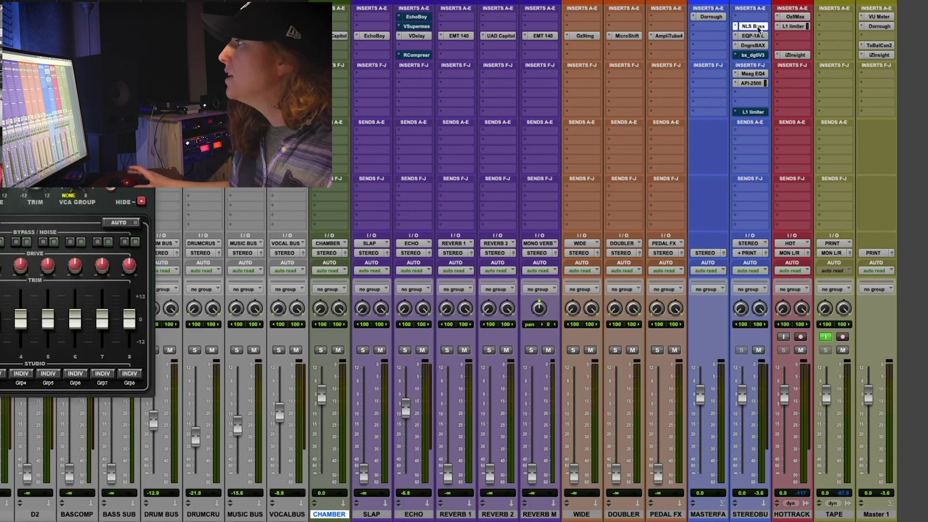
left_click_drag(73, 126, 215, 165)
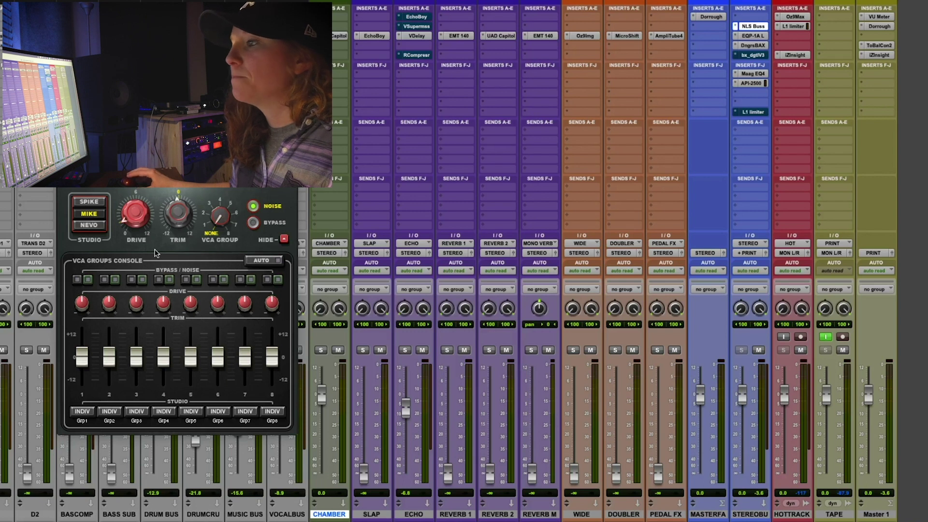
left_click(94, 203)
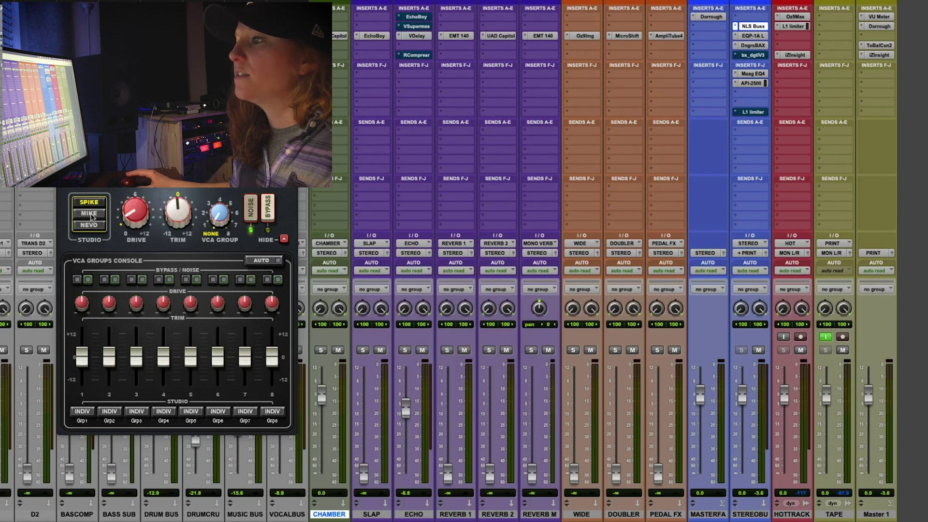
left_click(92, 218)
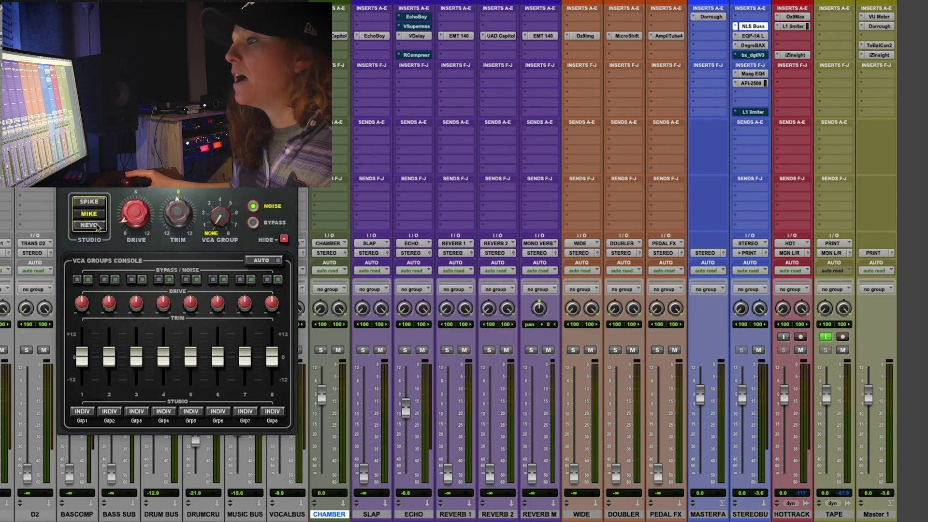
left_click(96, 226)
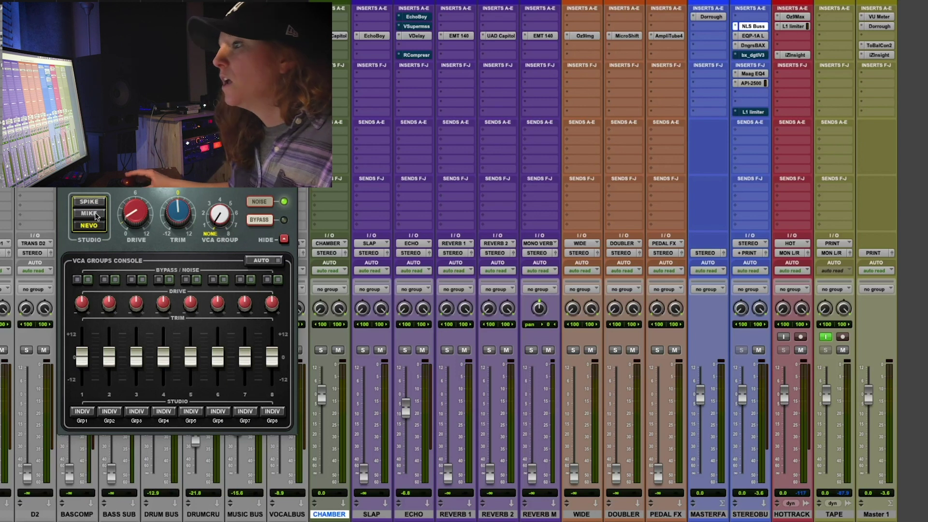
left_click(95, 214)
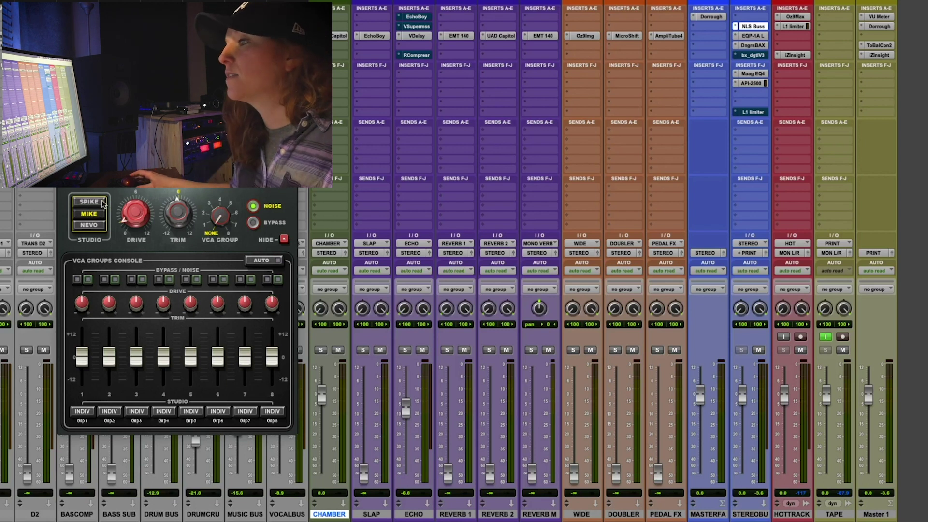
left_click(90, 202)
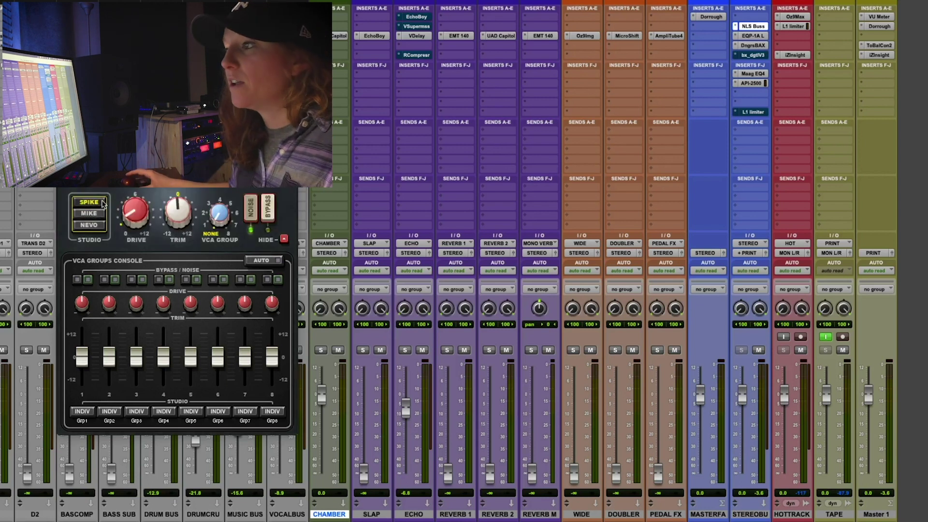
left_click(98, 215)
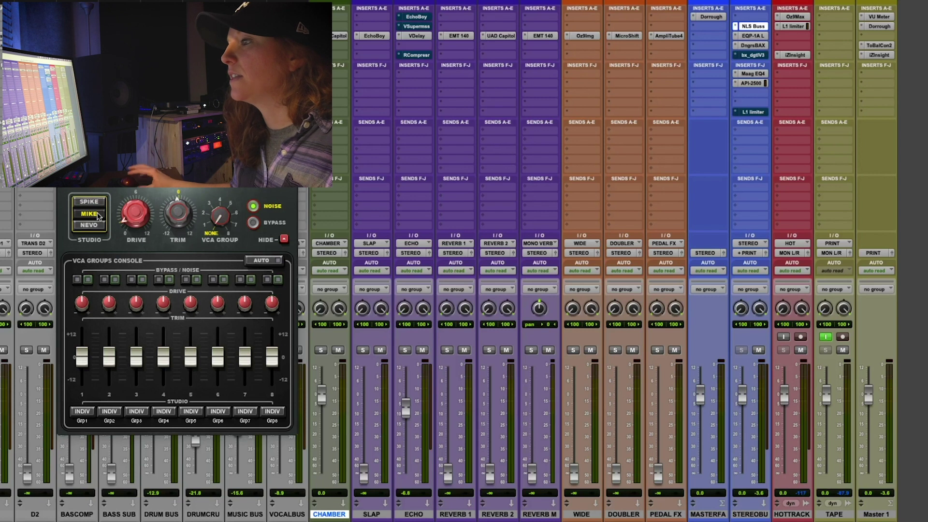
mouse_move(137, 216)
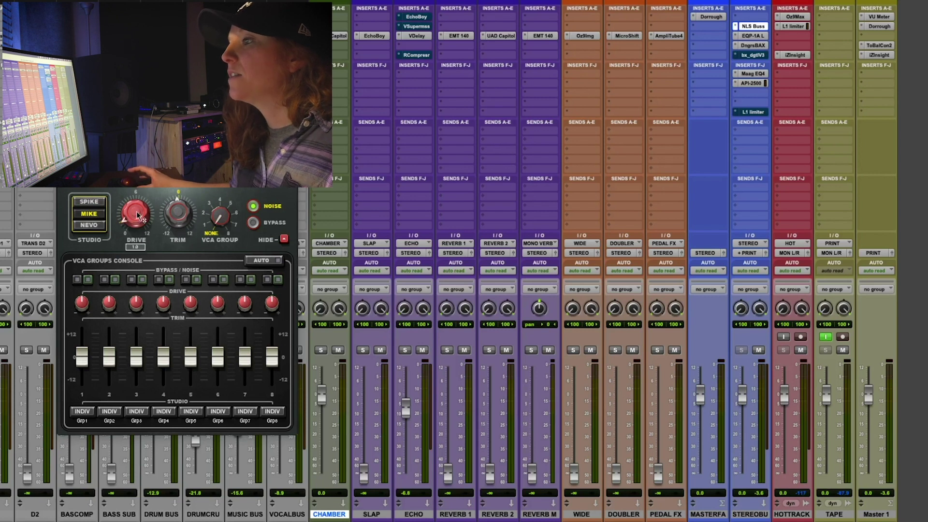
mouse_move(178, 217)
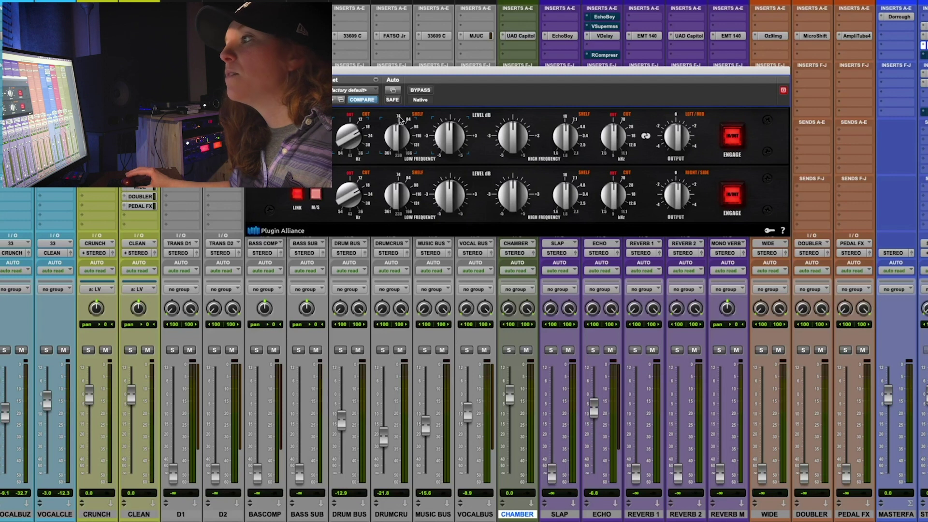
Boost the stereo bus BAX EQ's low-frequency level, return it to 0 dB and raise the high-frequency level.
left_click_drag(455, 140, 456, 138)
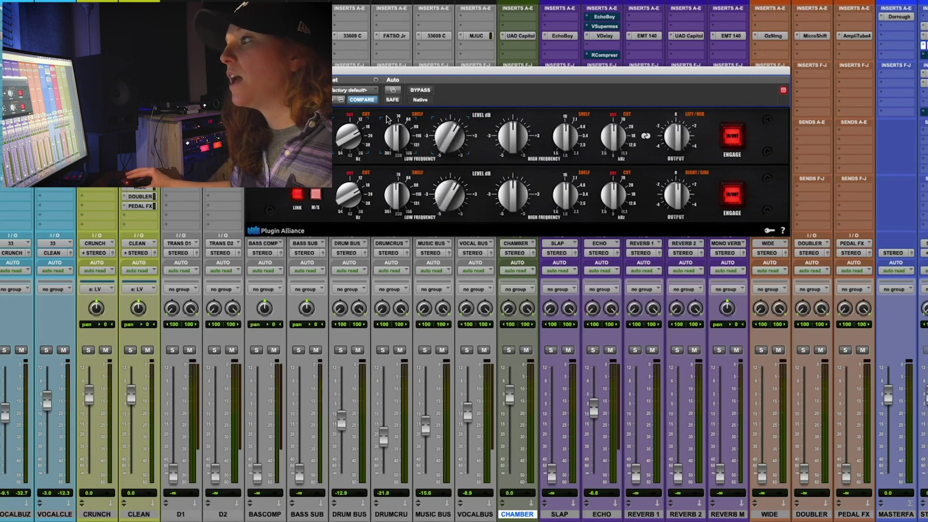
left_click_drag(449, 144, 448, 149)
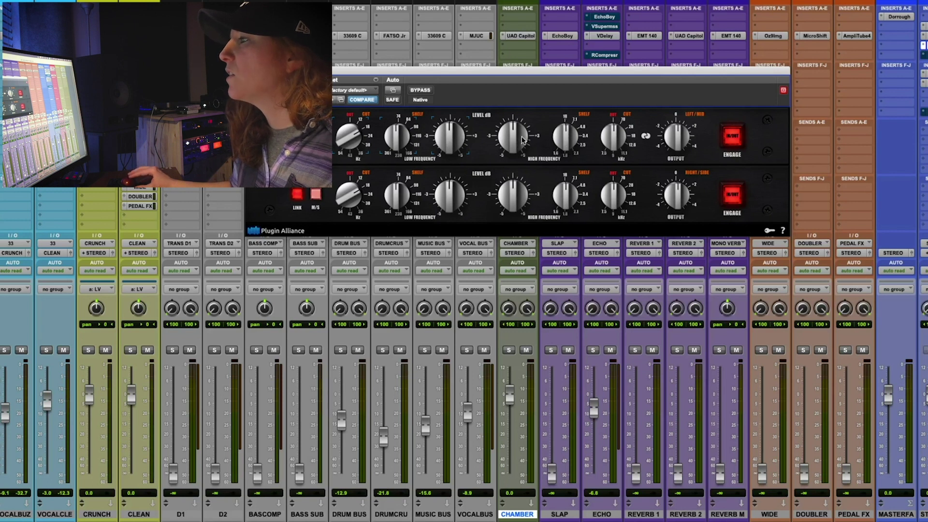
left_click_drag(513, 139, 513, 117)
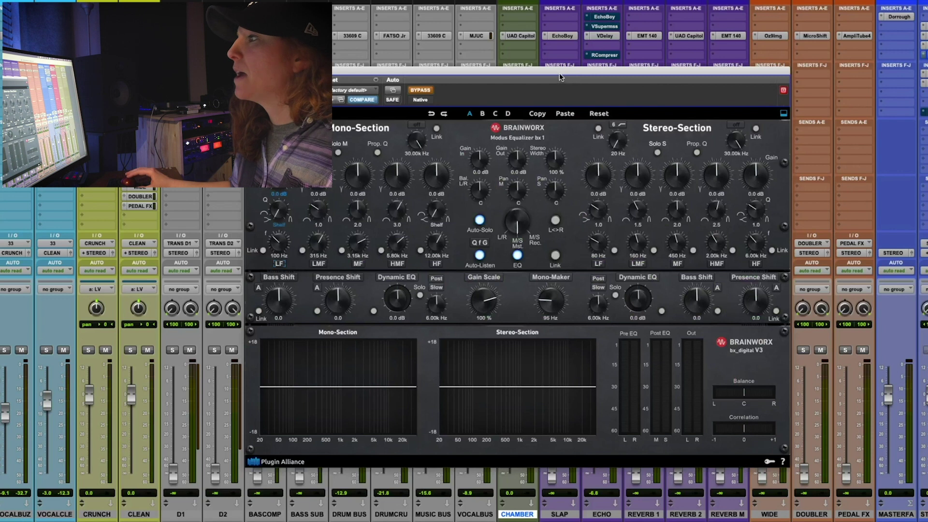
Take the stereo bus bx_digital V3 out of bypass, inspect its mono and stereo EQ sections, bypass it again and close it.
left_click_drag(559, 78, 544, 79)
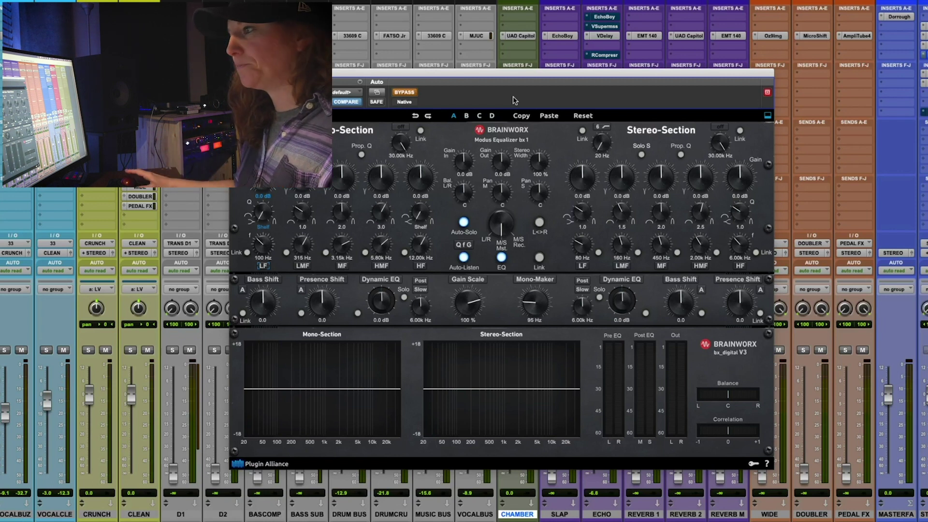
left_click(405, 92)
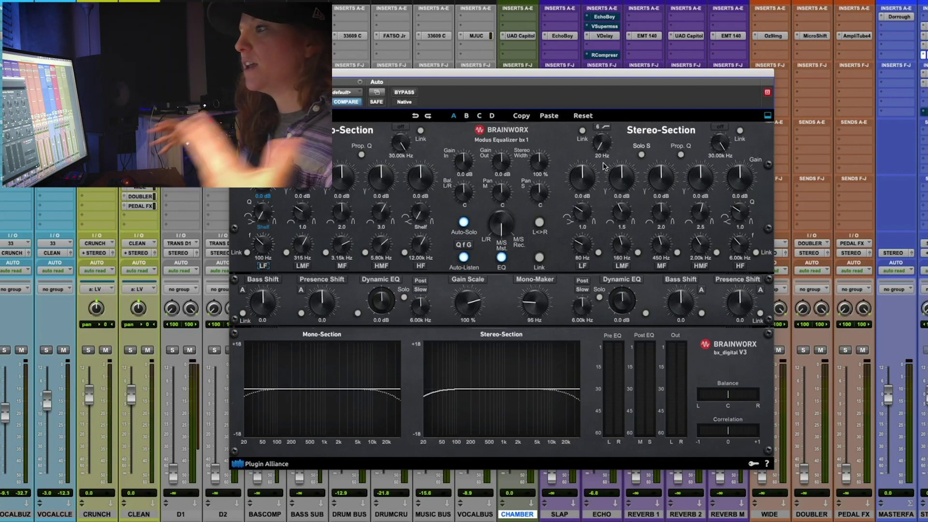
left_click(405, 93)
key("super+w")
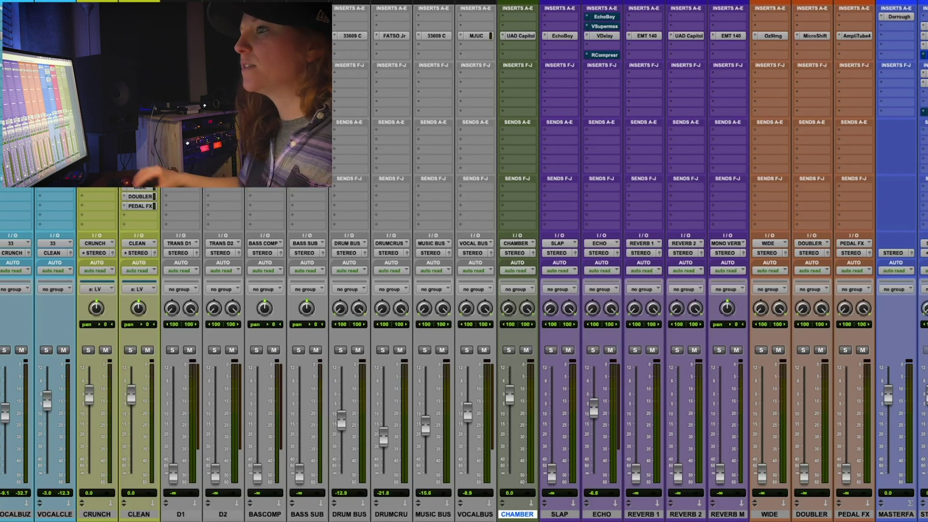
Inspect the Maag EQ4 on the stereo bus, viewing its band and Air Gain controls, and close it.
left_click(923, 74)
left_click_drag(468, 78, 467, 118)
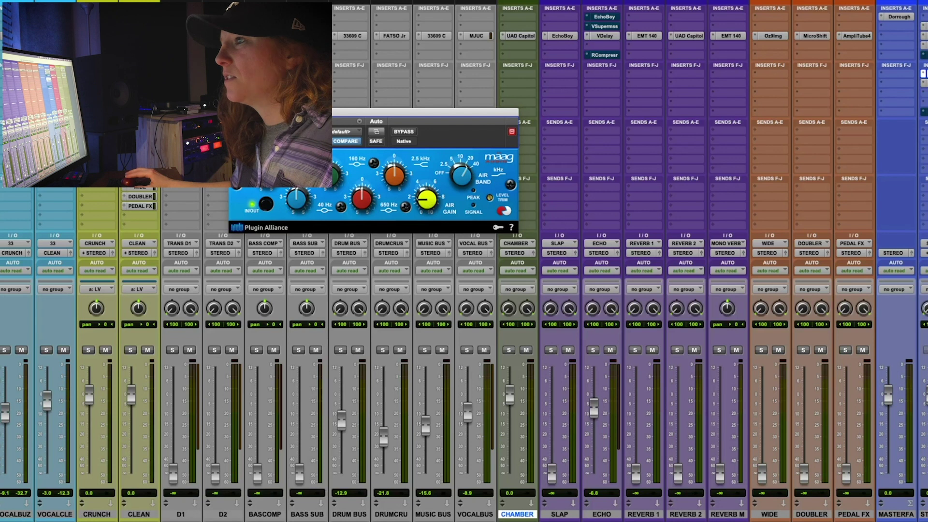
key("super+w")
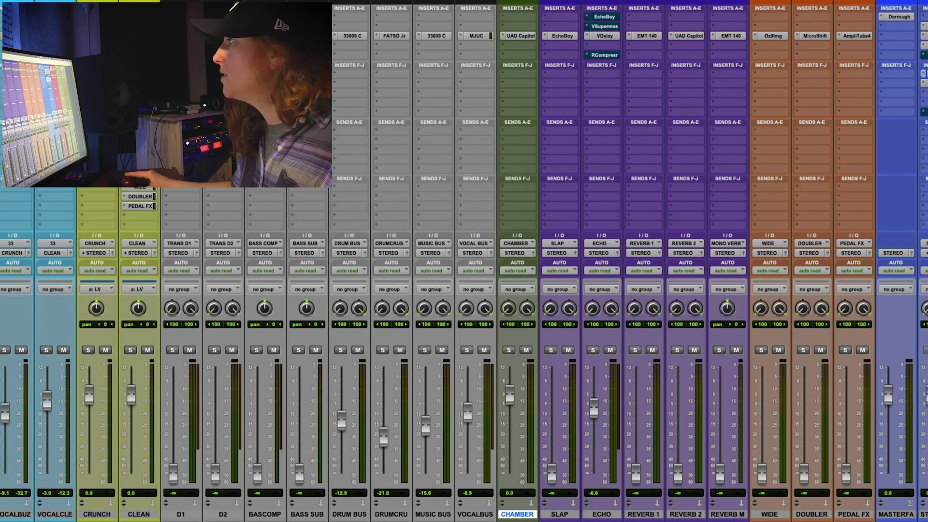
Examine the stereo bus API-2500's compressor, tone and link settings and close it, then view the L1 limiter's settings and close that too.
left_click(923, 83)
left_click_drag(507, 114, 607, 93)
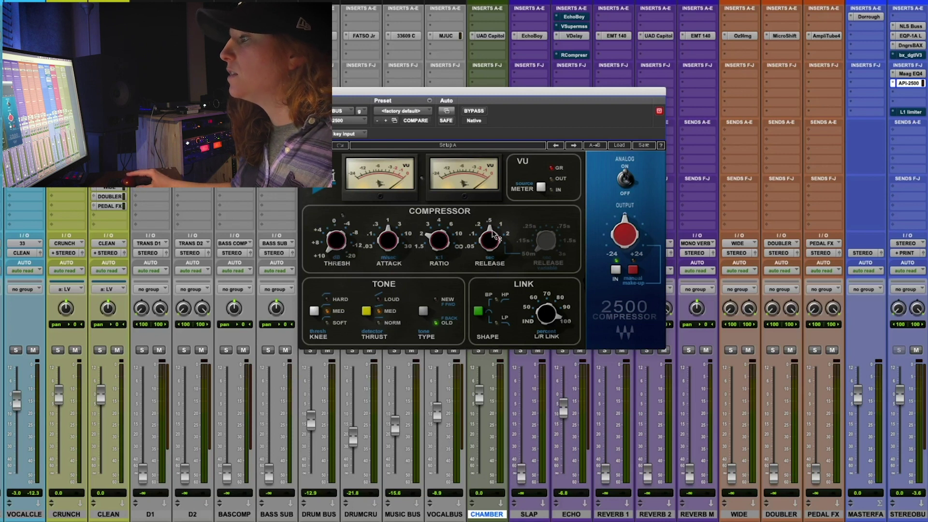
mouse_move(492, 237)
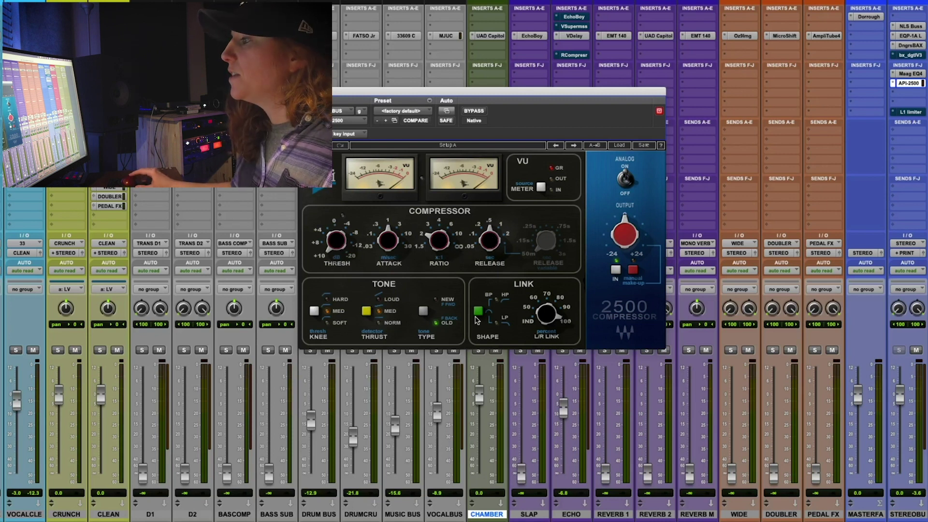
mouse_move(432, 240)
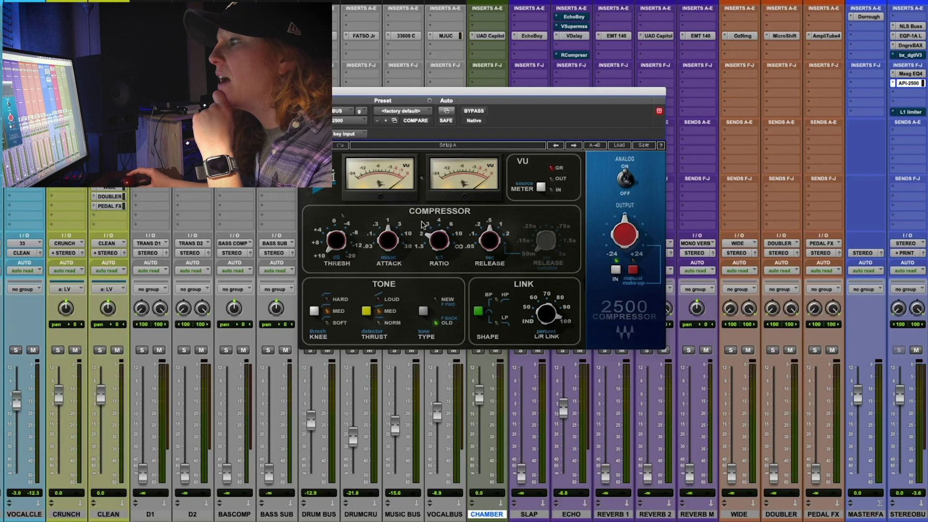
left_click_drag(409, 89, 387, 103)
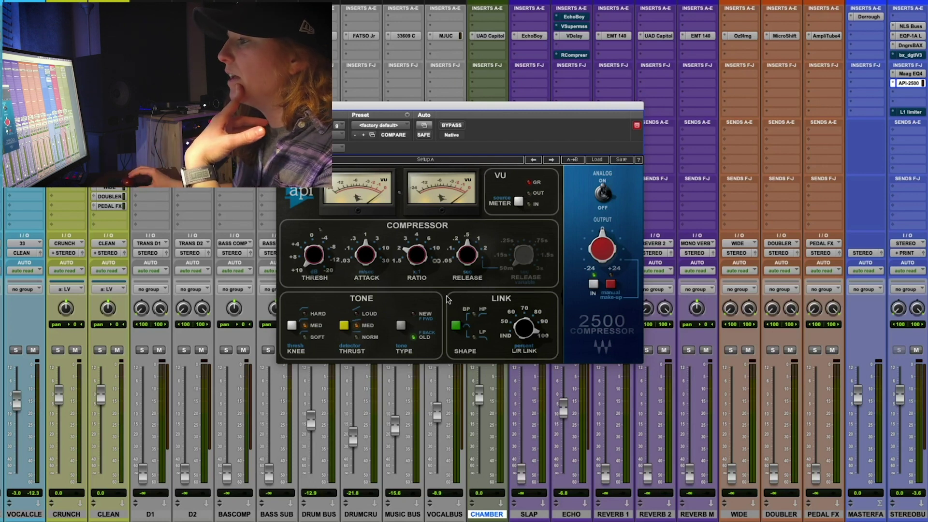
mouse_move(417, 255)
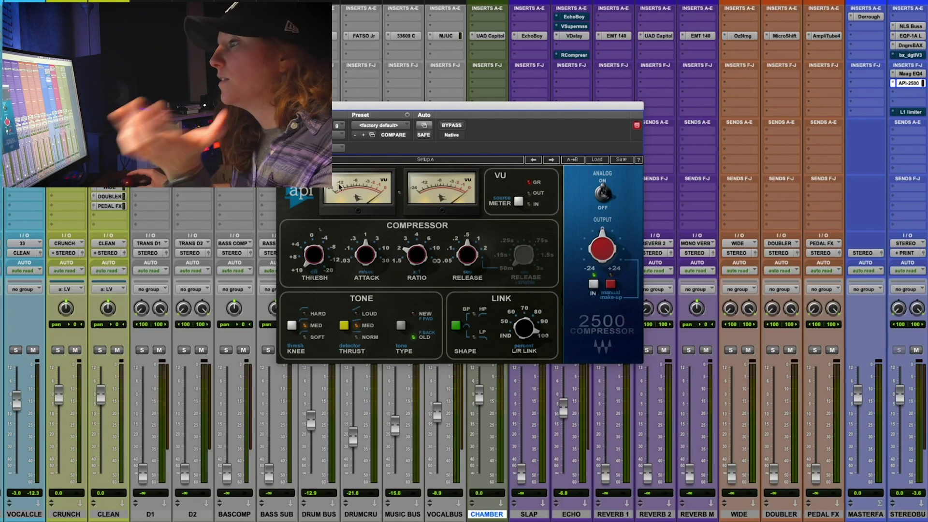
left_click(909, 83)
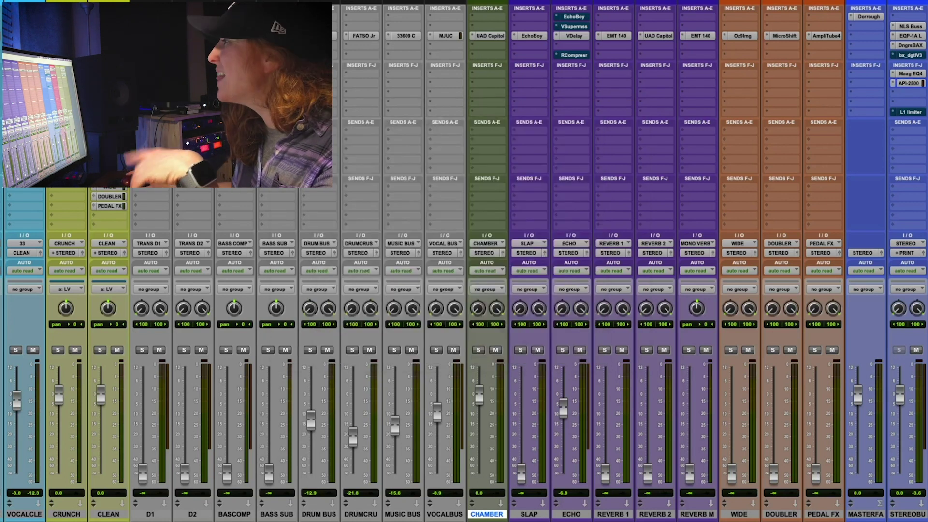
left_click(907, 113)
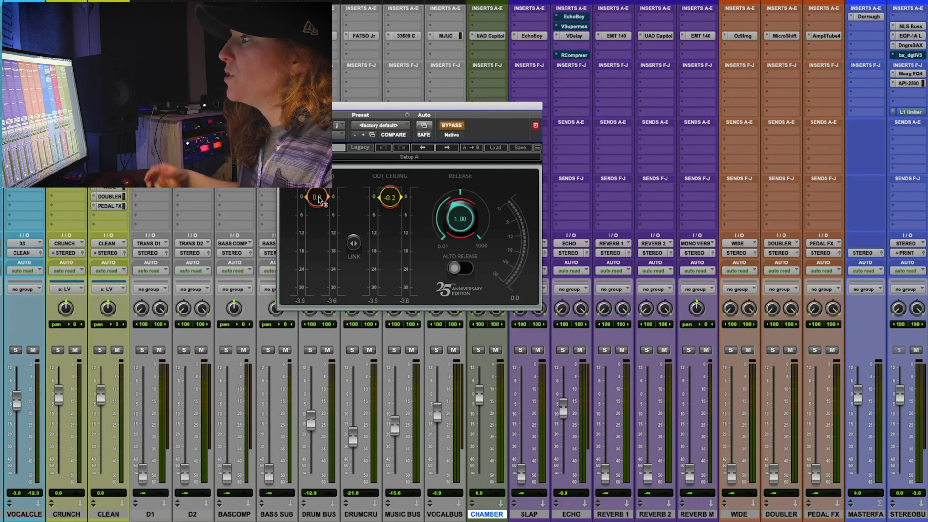
key("super+w")
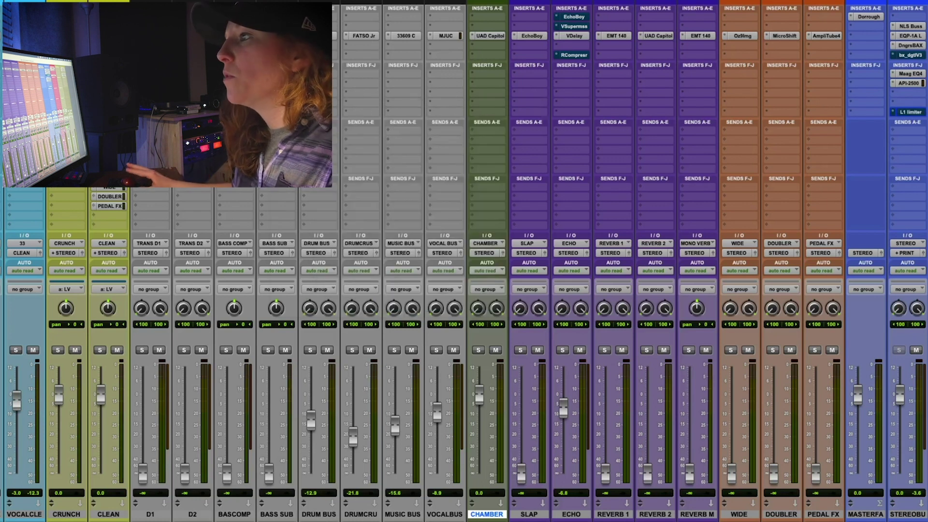
Record-arm the HOT TRACK and inspect its Ozone 9 Maximizer, including the dither settings, then close the plug-in.
scroll(800, 28, "right", 5)
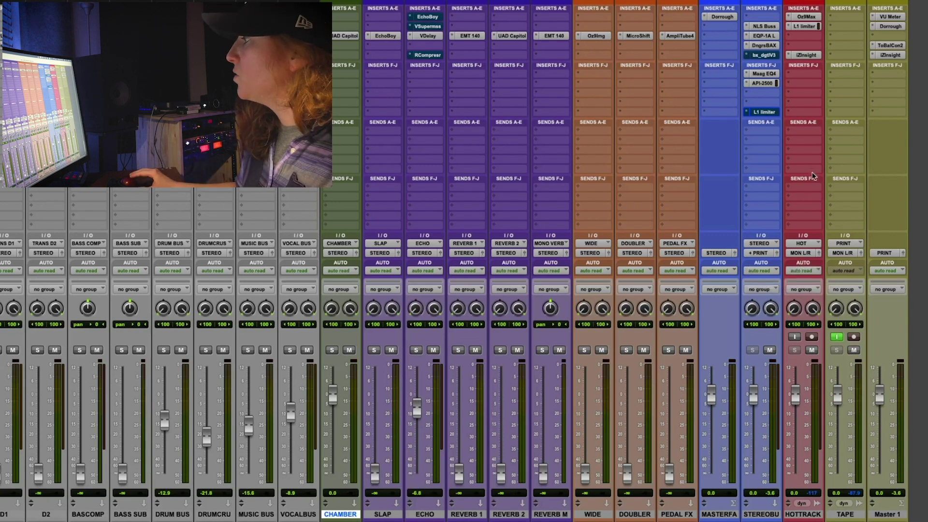
left_click(813, 337)
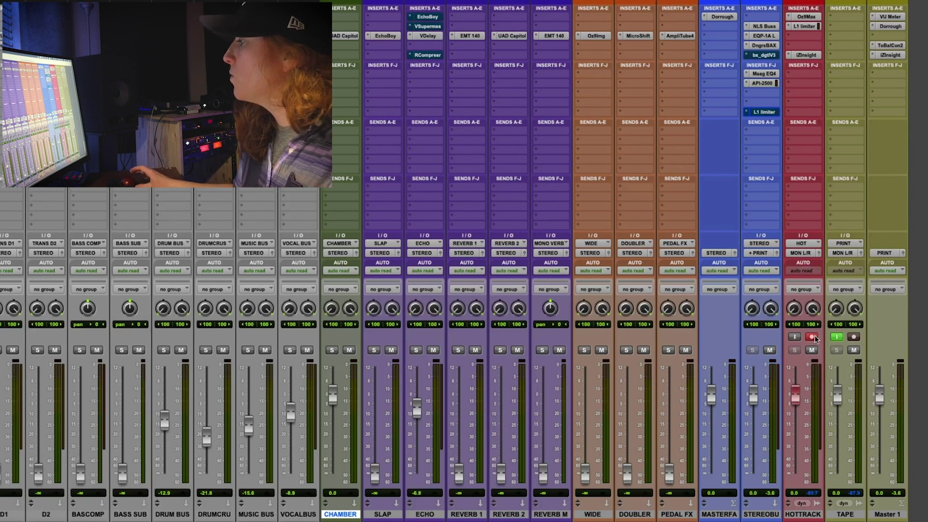
left_click(806, 16)
left_click_drag(336, 117, 218, 78)
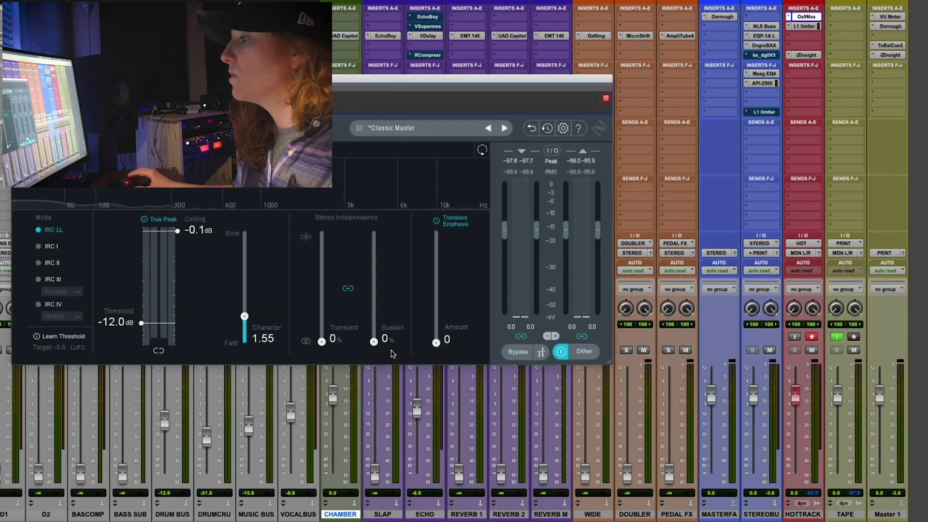
left_click(578, 352)
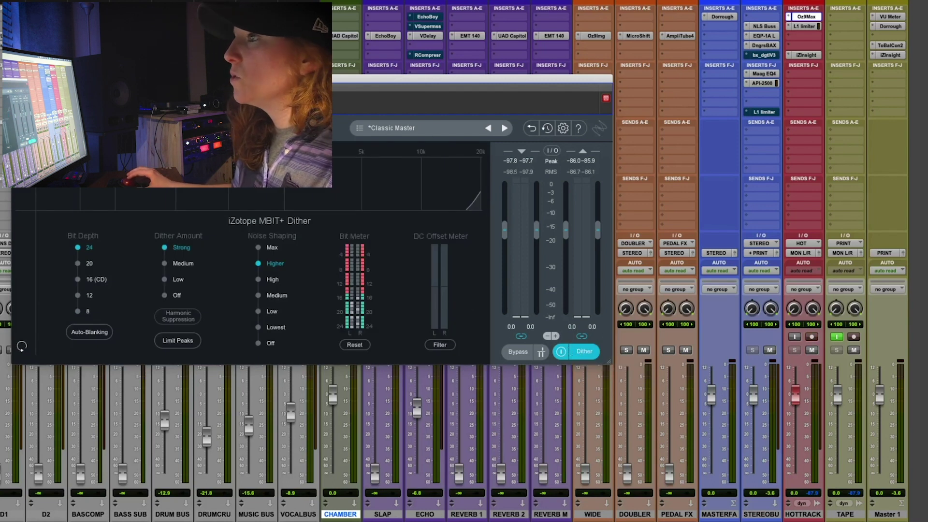
left_click(605, 98)
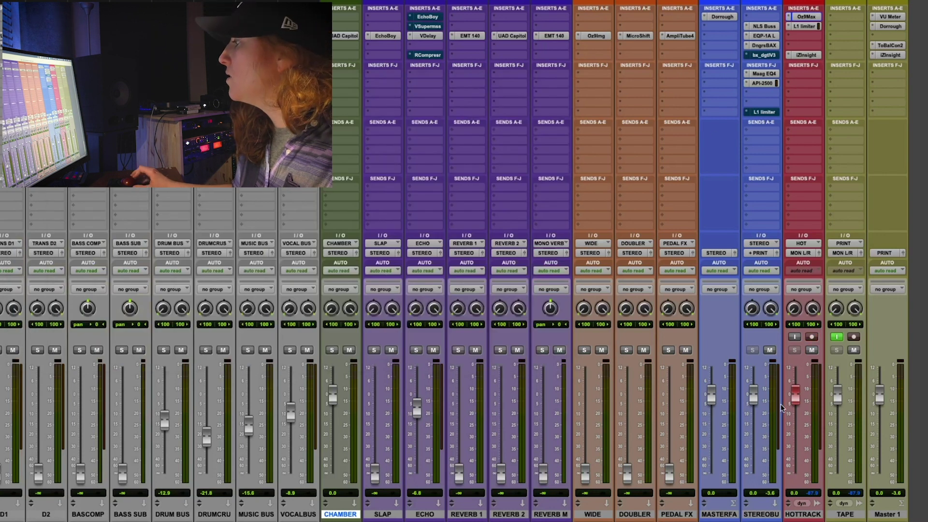
Check the HOT TRACK's comments, view its L1 limiter and the loudness targets in Insight, and close the plug-in.
scroll(795, 391, "down", 3)
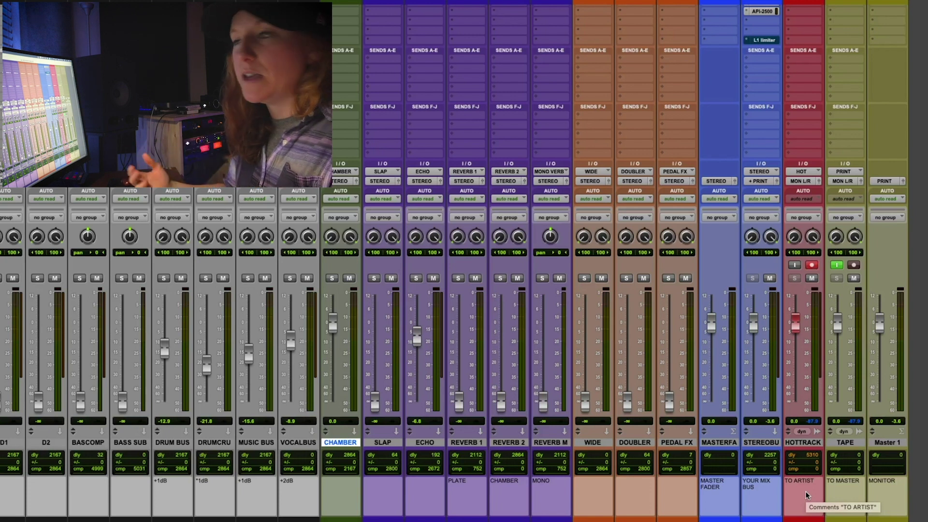
scroll(799, 323, "up", 3)
left_click(796, 26)
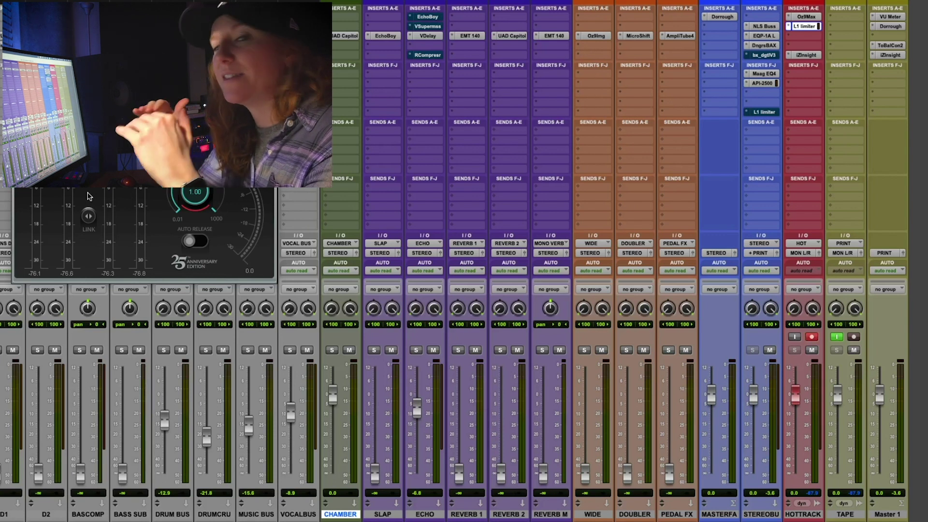
left_click(805, 55)
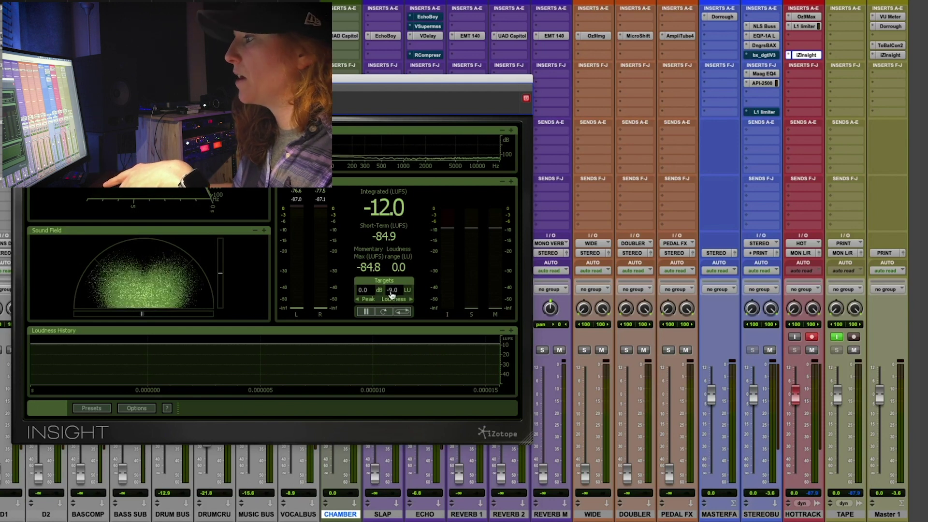
key("super+w")
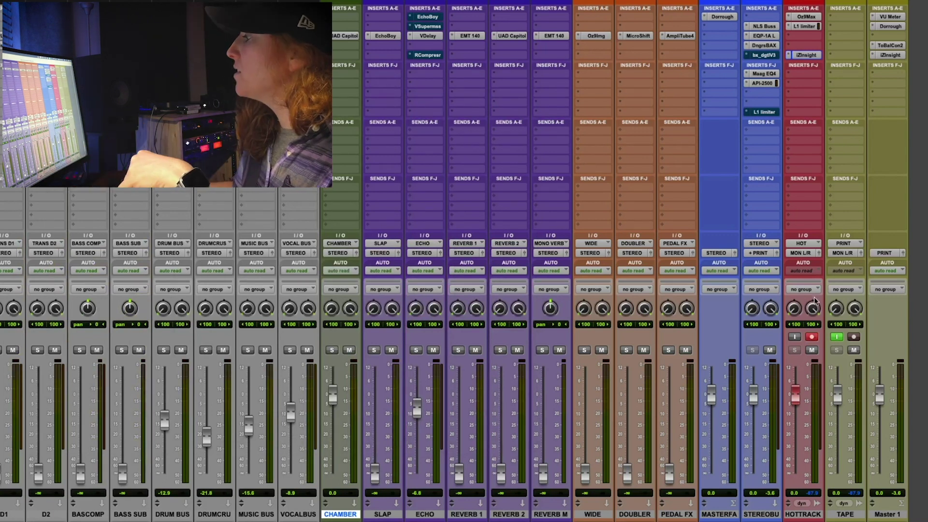
Disarm recording on the HOT TRACK and toggle the TAPE track's input monitoring, leaving it on.
left_click(812, 337)
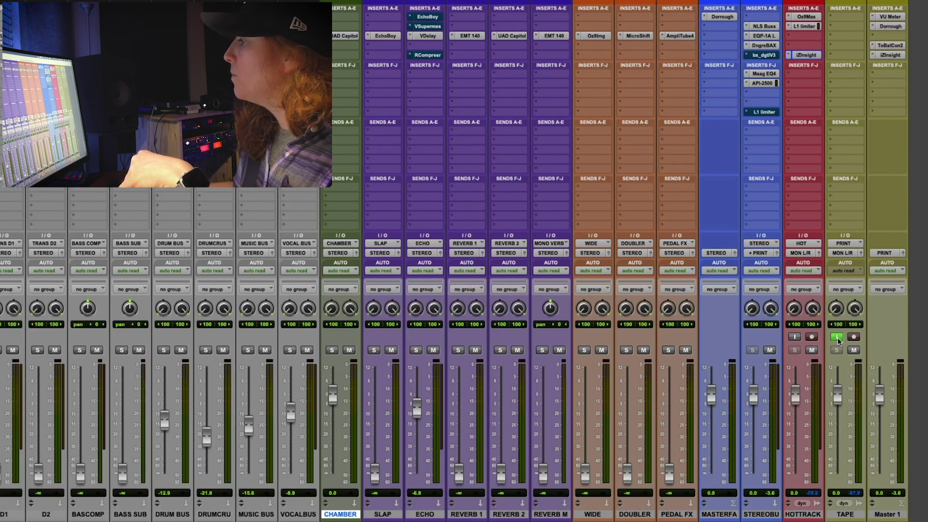
left_click(838, 338)
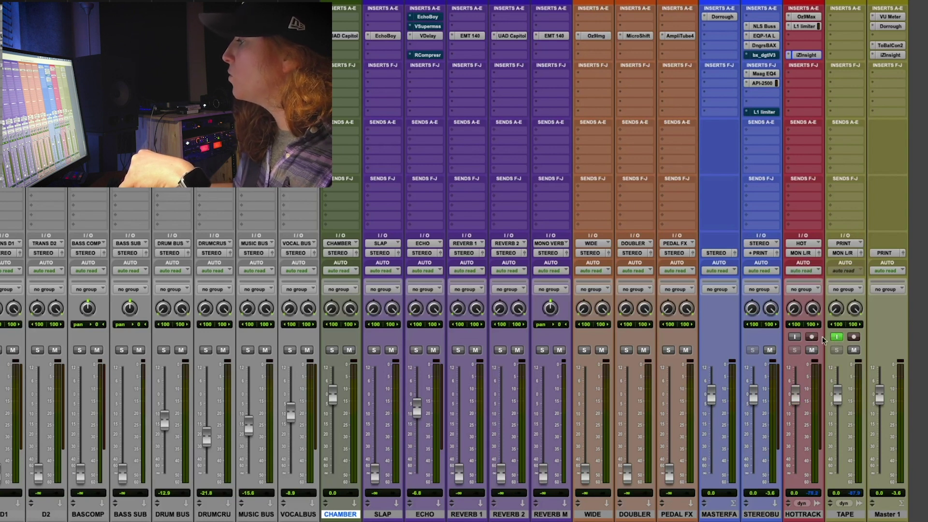
left_click(838, 338)
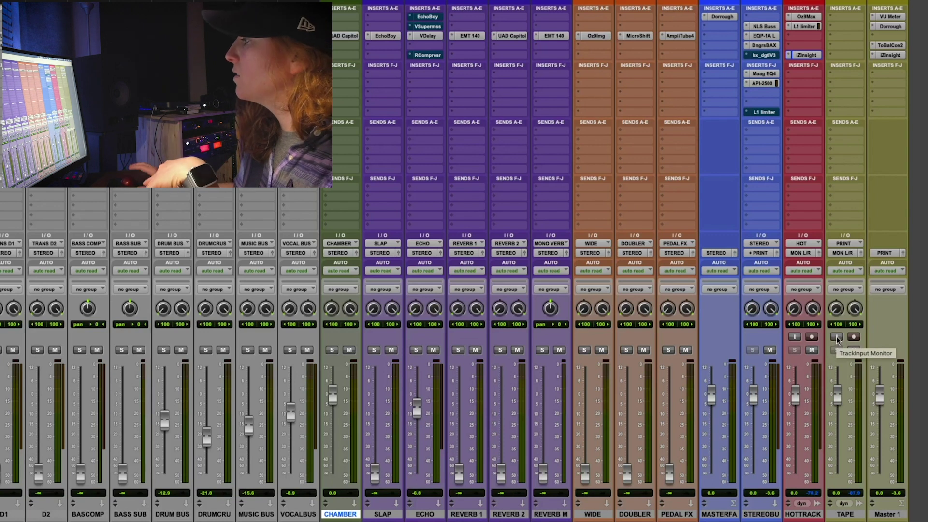
left_click(837, 338)
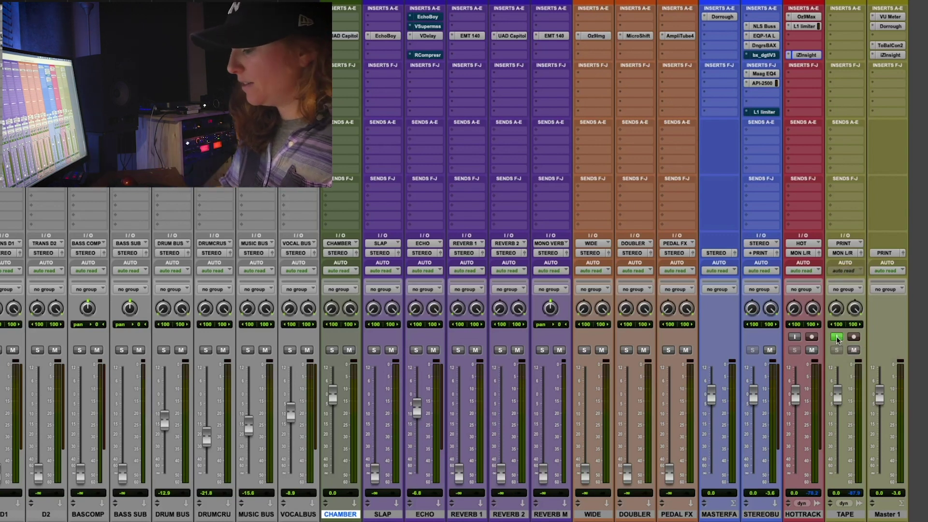
Show the TAPE track in the Edit window, toggle its input monitoring to compare input and playback, and return to the Mix window.
key("ctrl+equal")
scroll(618, 271, "down", 15)
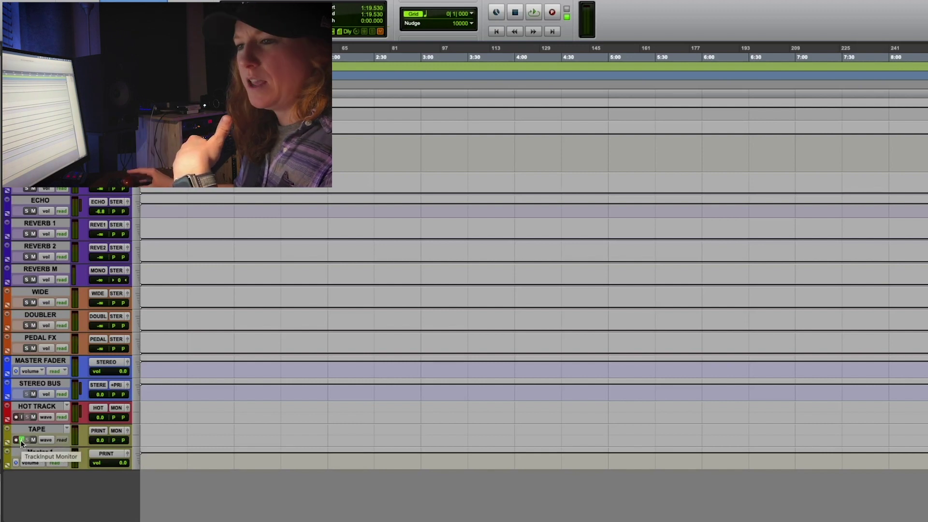
left_click(21, 440)
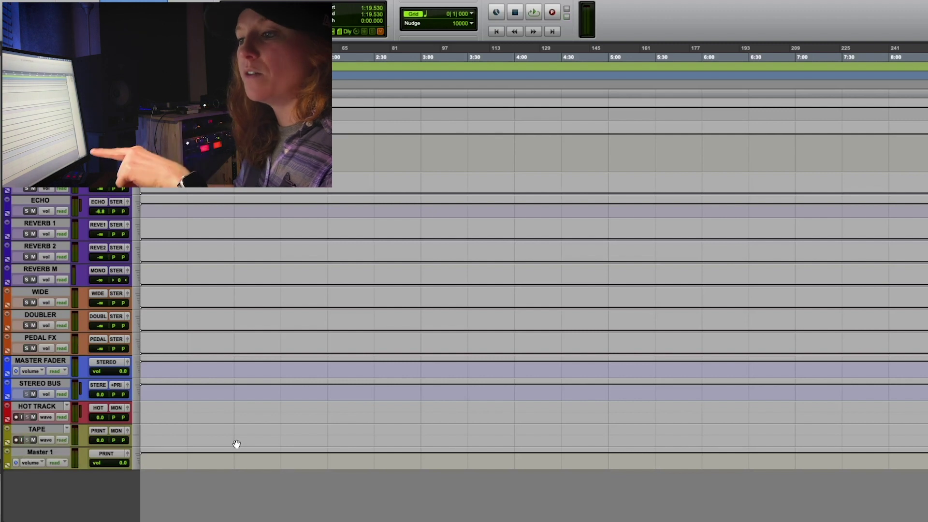
left_click(22, 439)
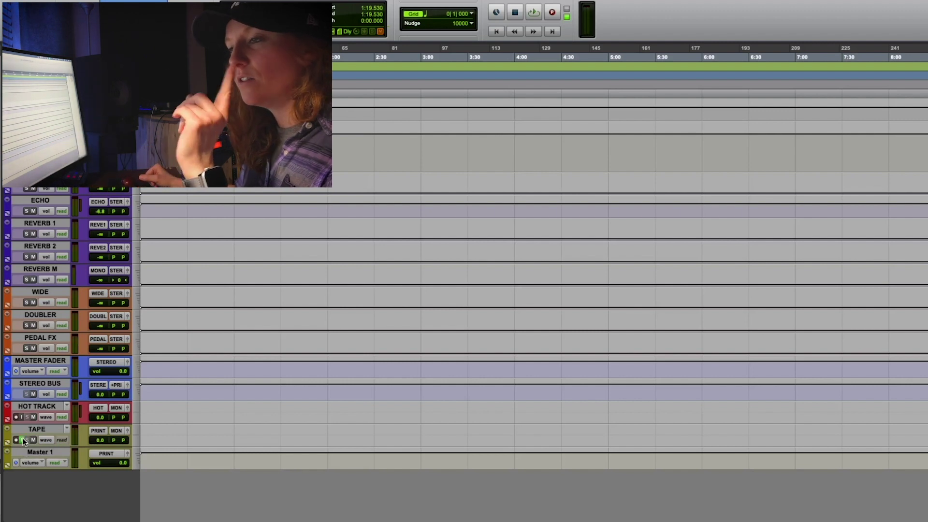
left_click(23, 439)
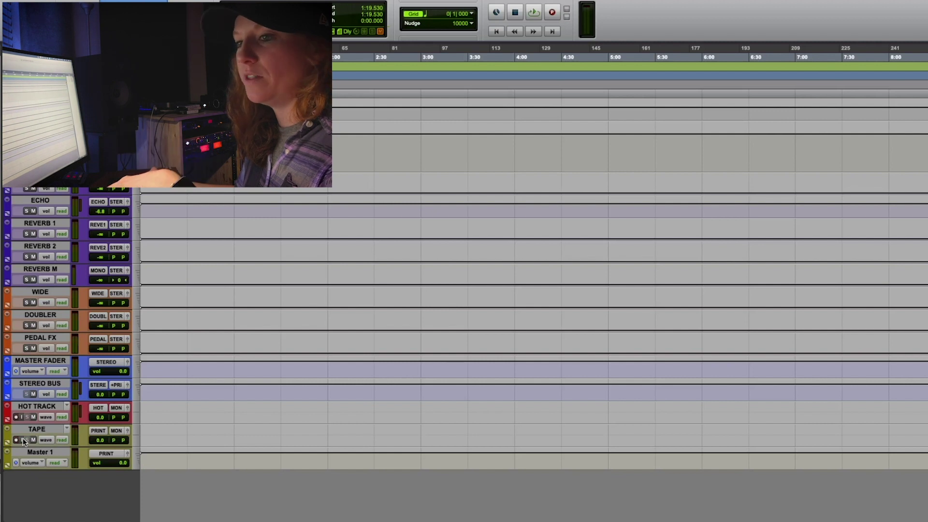
key("ctrl+equal")
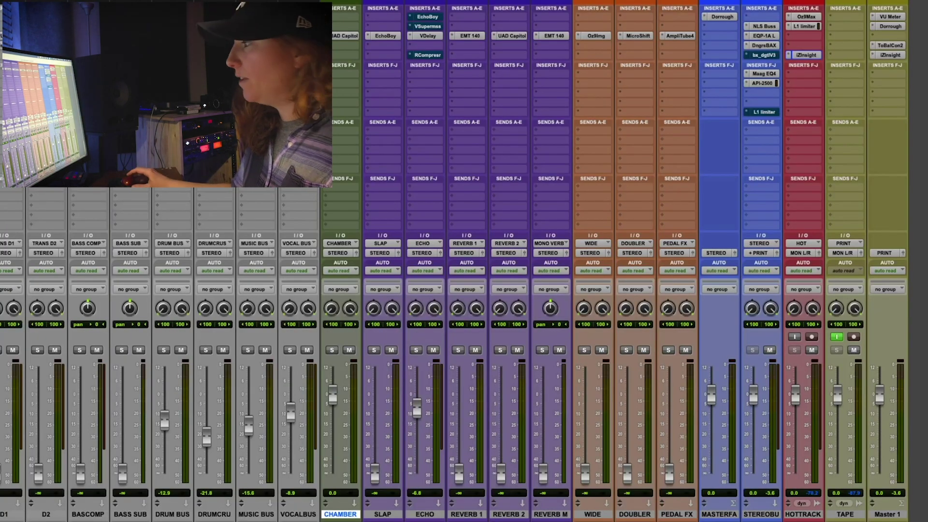
Select the Master 1 track, check its comments and input routing, and view its VU Meter insert.
scroll(222, 433, "down", 3)
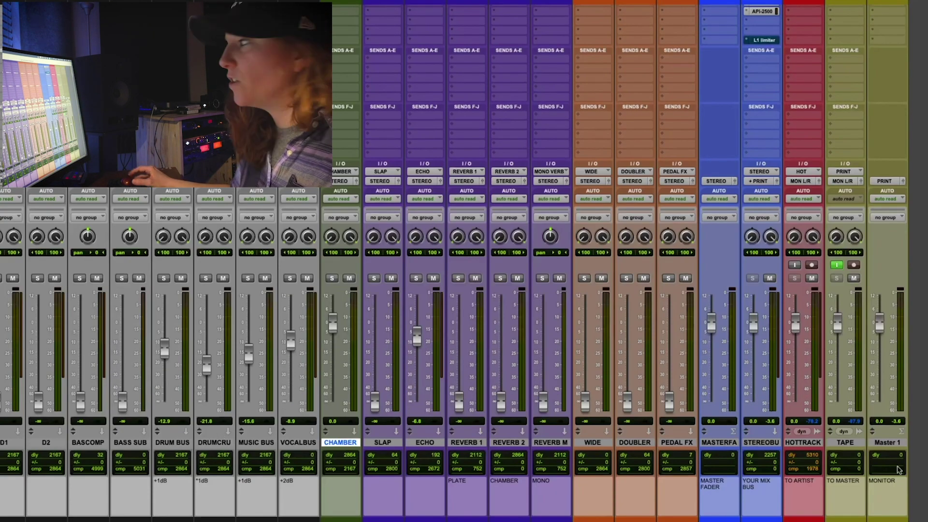
left_click(889, 444)
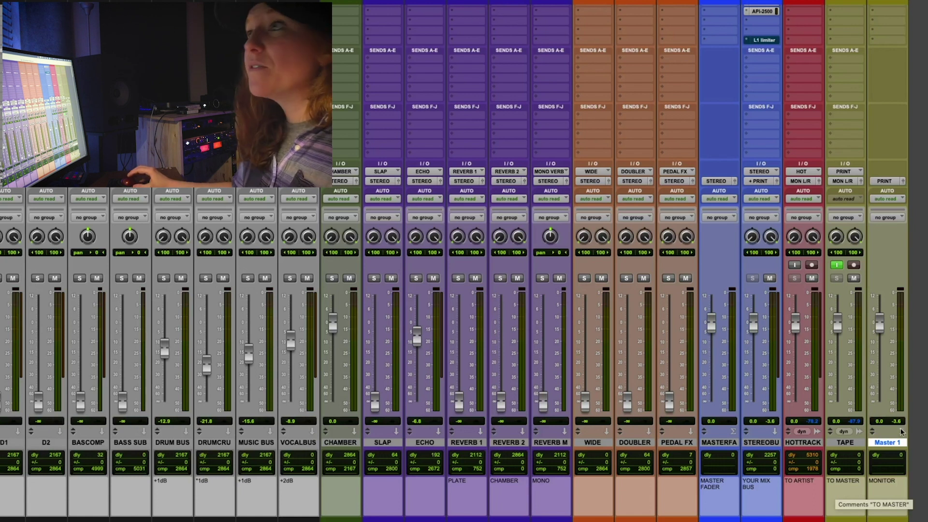
scroll(886, 317, "up", 3)
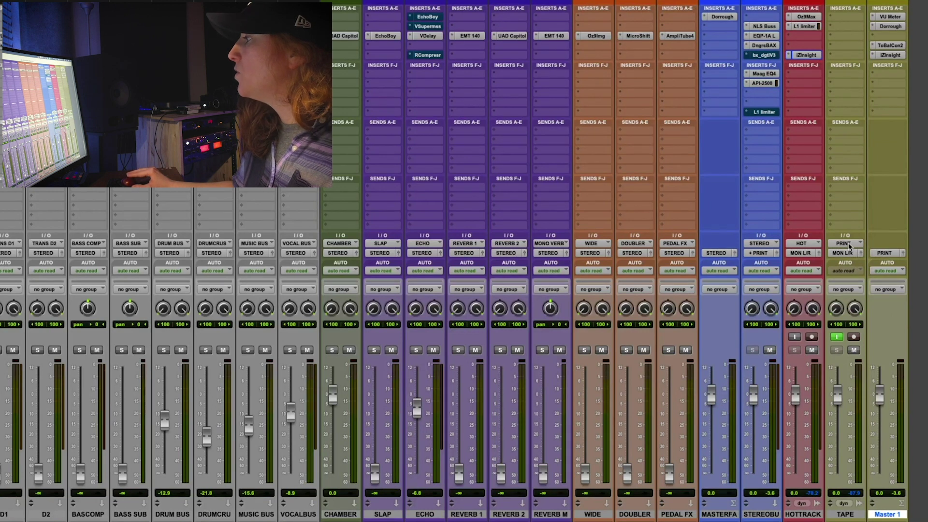
left_click(888, 18)
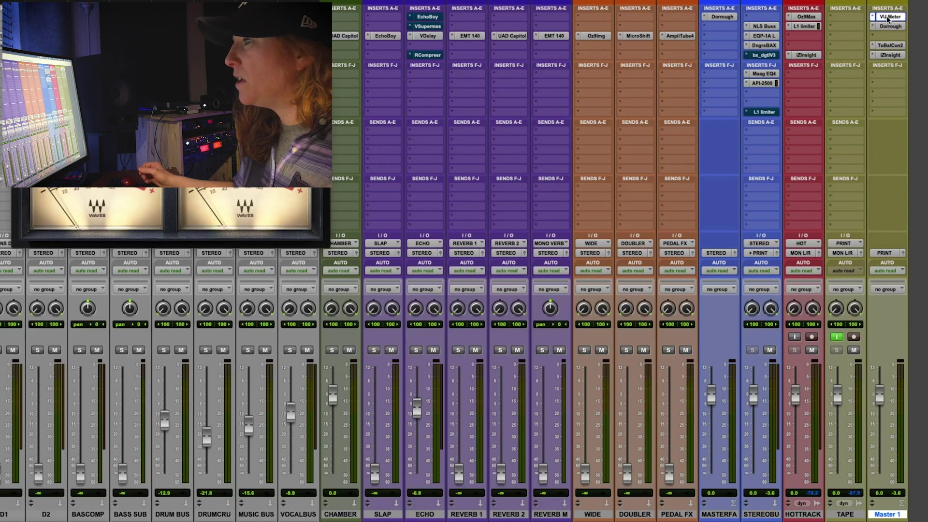
Show the ToBalCon2 insert on Master 1 and look through its list of genre target curves.
left_click(891, 45)
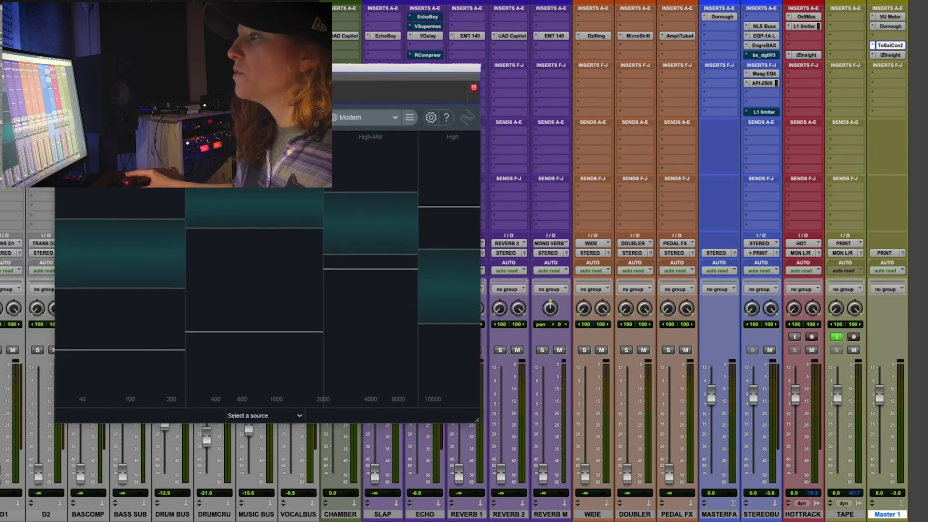
left_click(367, 118)
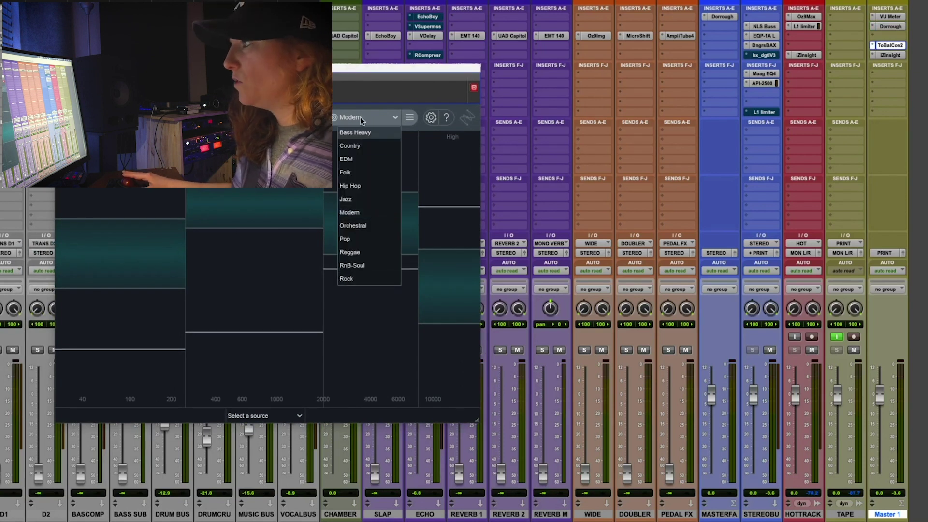
left_click(361, 117)
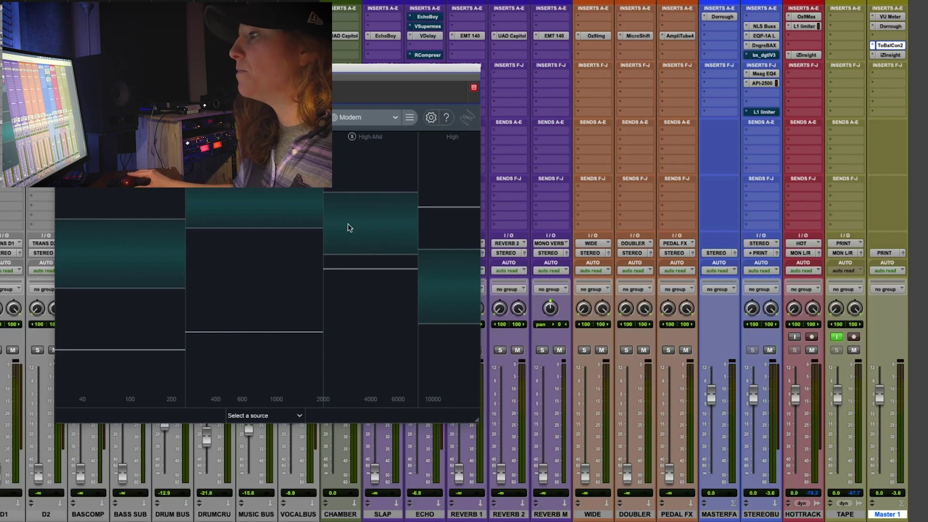
Preview the Bass Heavy and Country target curves in ToBalCon2, and return the target to Modern.
left_click(367, 117)
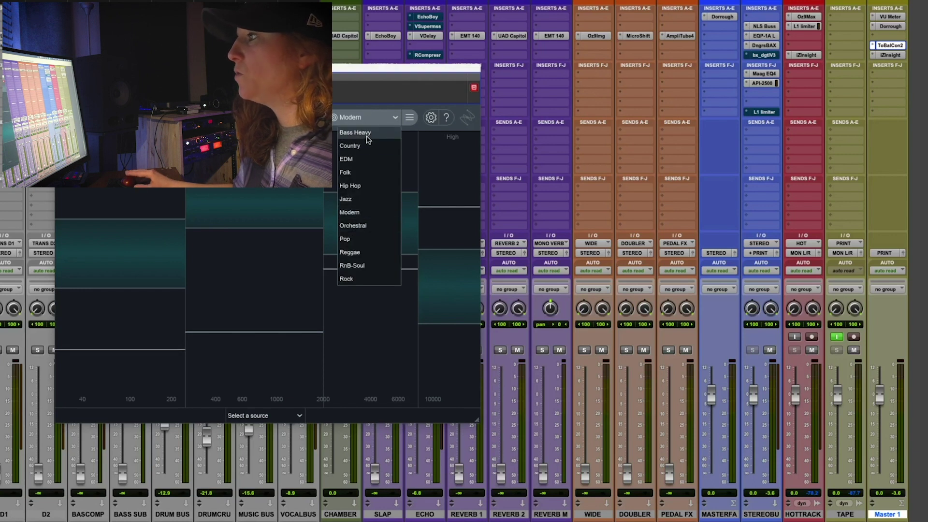
left_click(356, 132)
left_click(357, 119)
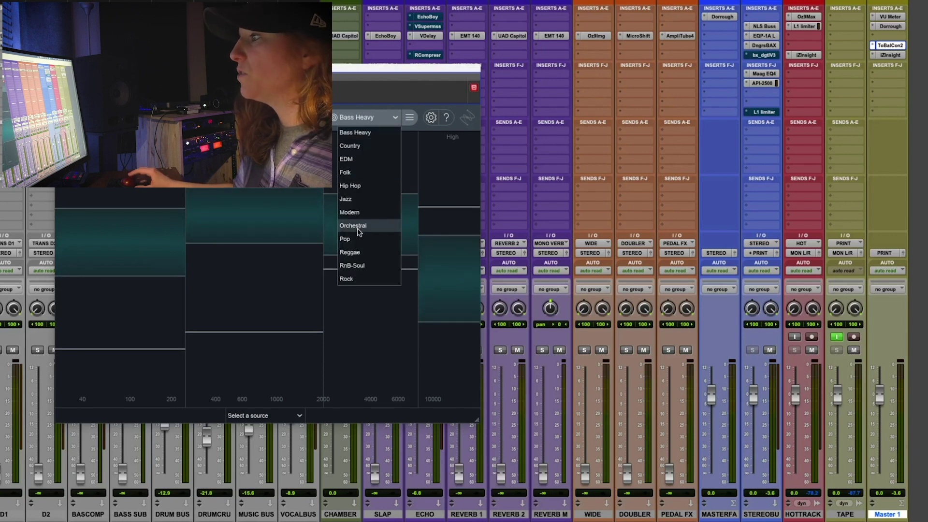
left_click(359, 146)
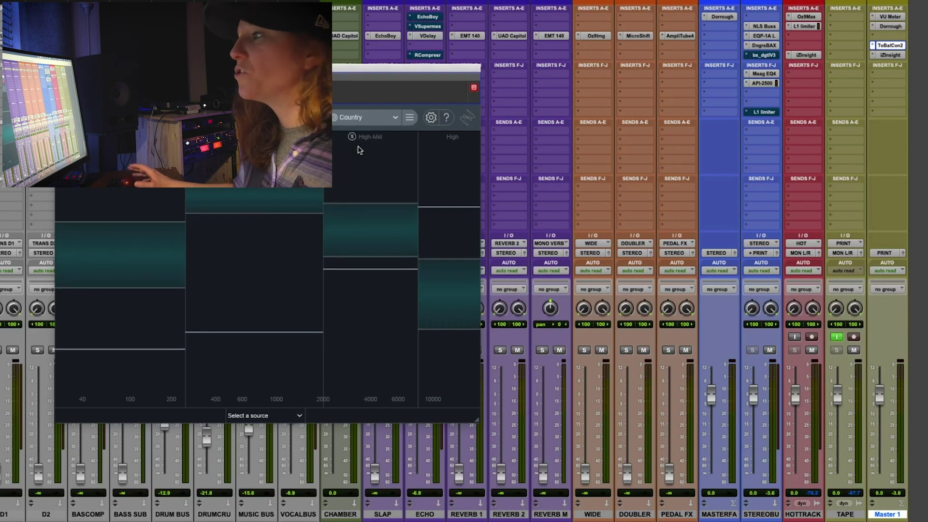
left_click(356, 119)
left_click(356, 212)
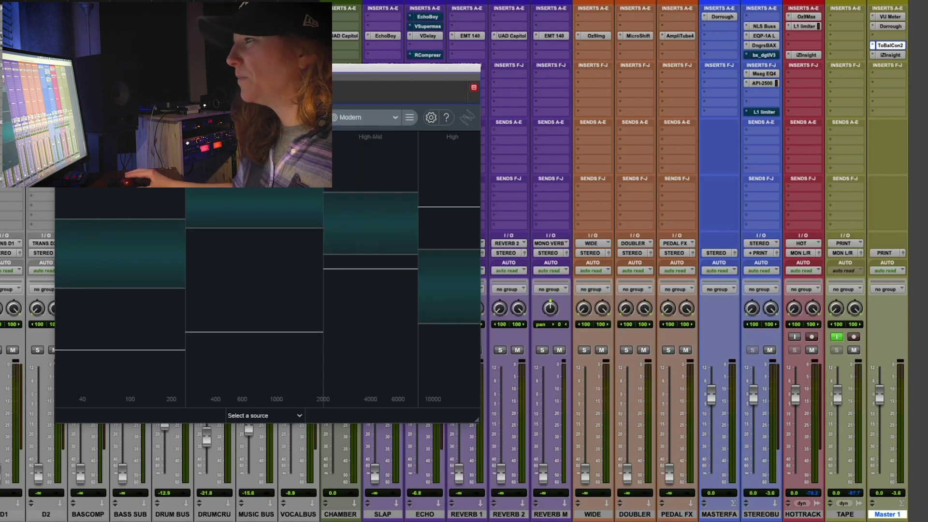
Change the ToBalCon2 display from frequency-band blocks to a continuous target curve, and close the plug-in.
left_click(290, 220)
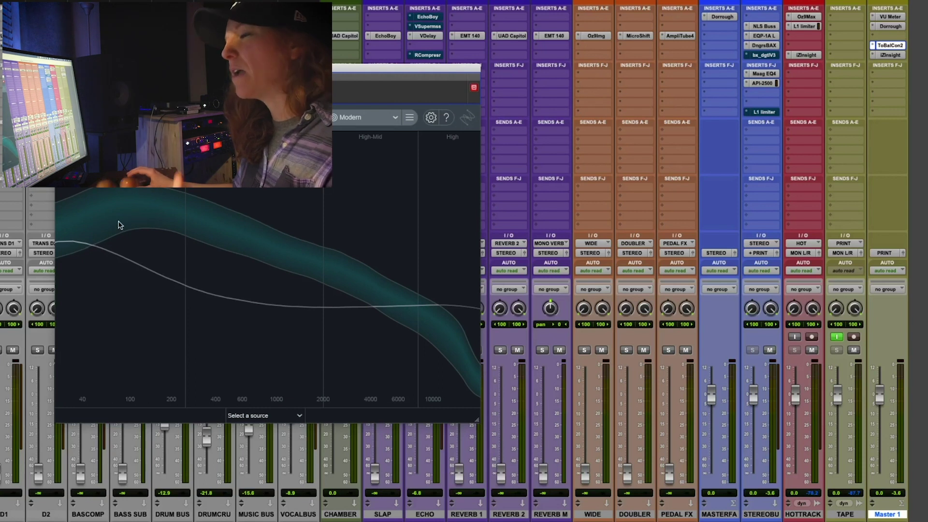
key("ctrl+w")
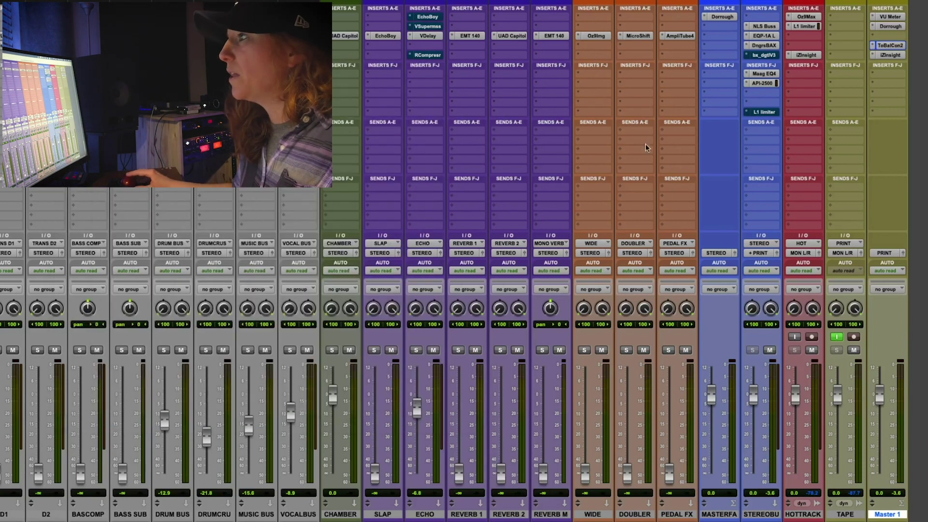